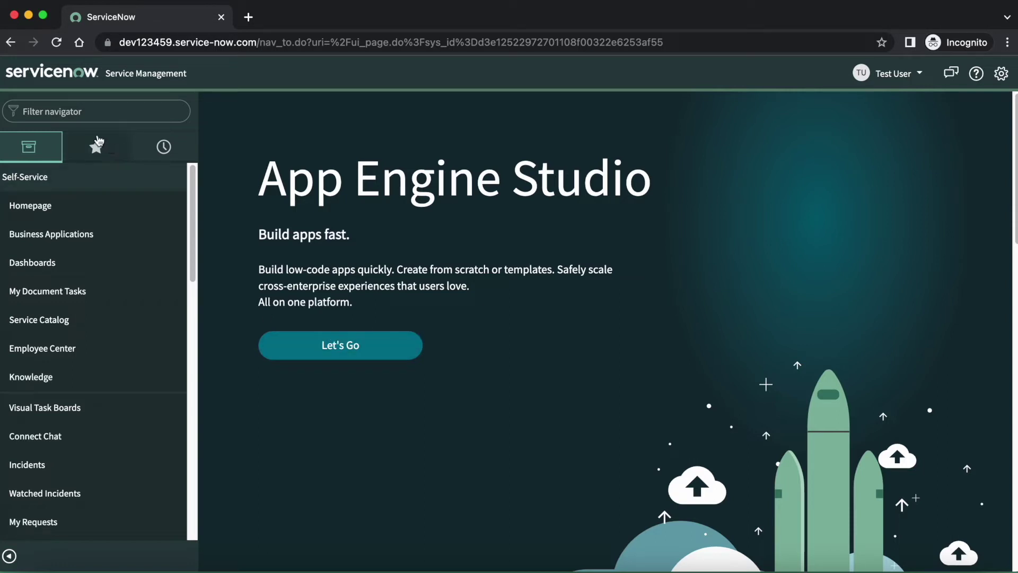
Find Total Rewards Cases in the navigator and open the case list in a new browser tab
left_click(73, 113)
type("tota")
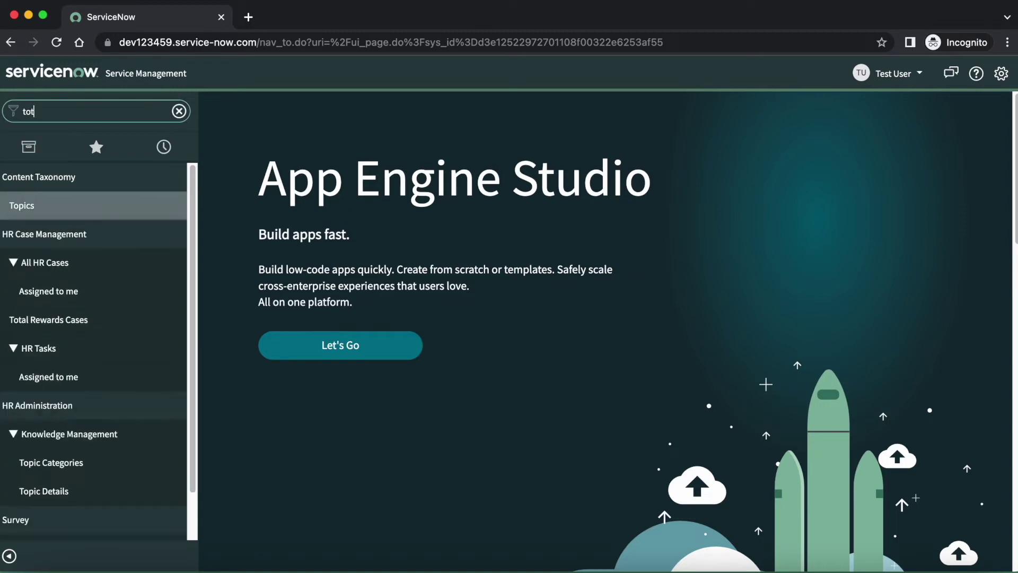
left_click(61, 208, "super")
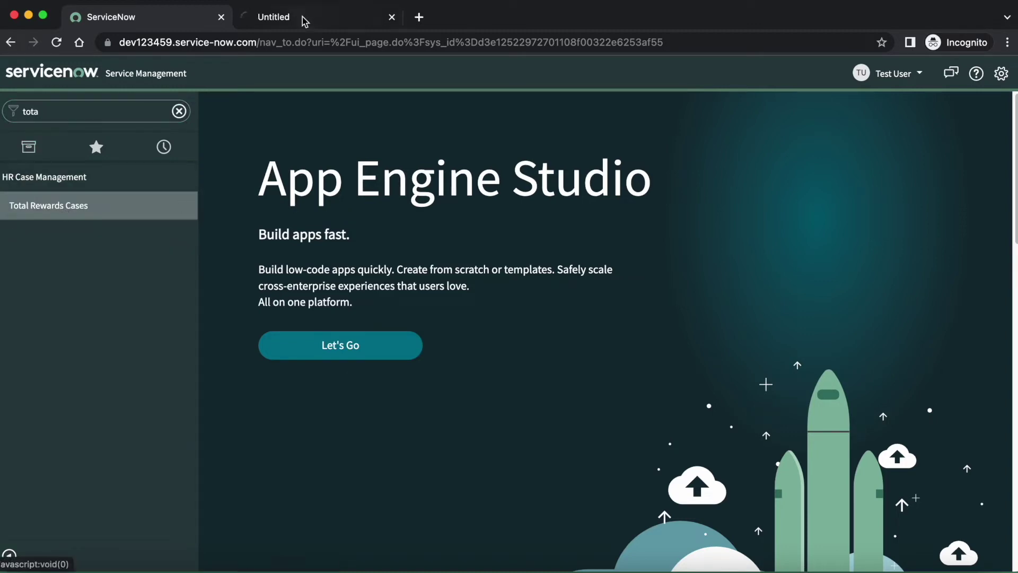
left_click(302, 23)
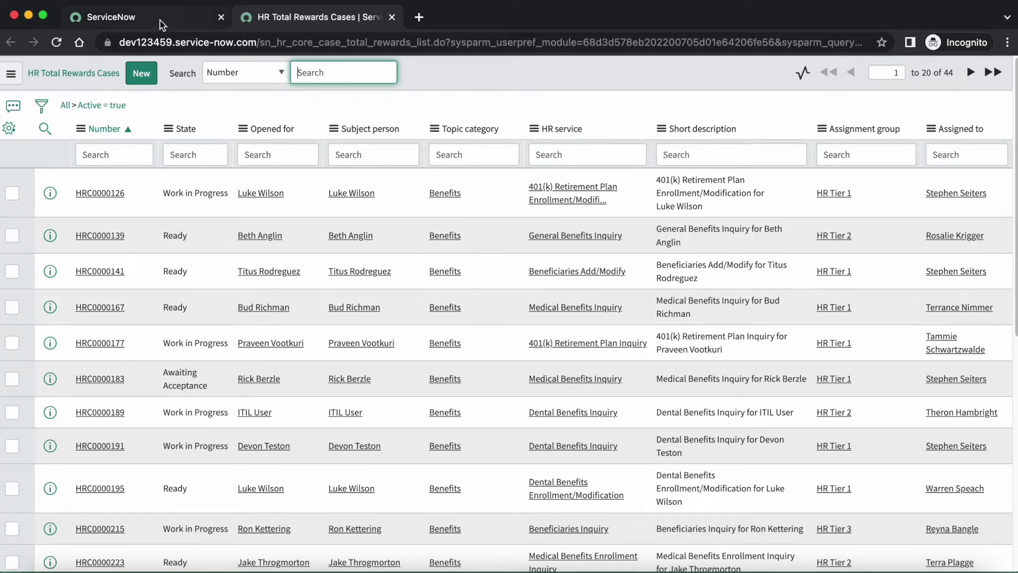
Impersonate a different HR user in place of Test User and check the HR Total Rewards Cases list
left_click(175, 18)
left_click(891, 73)
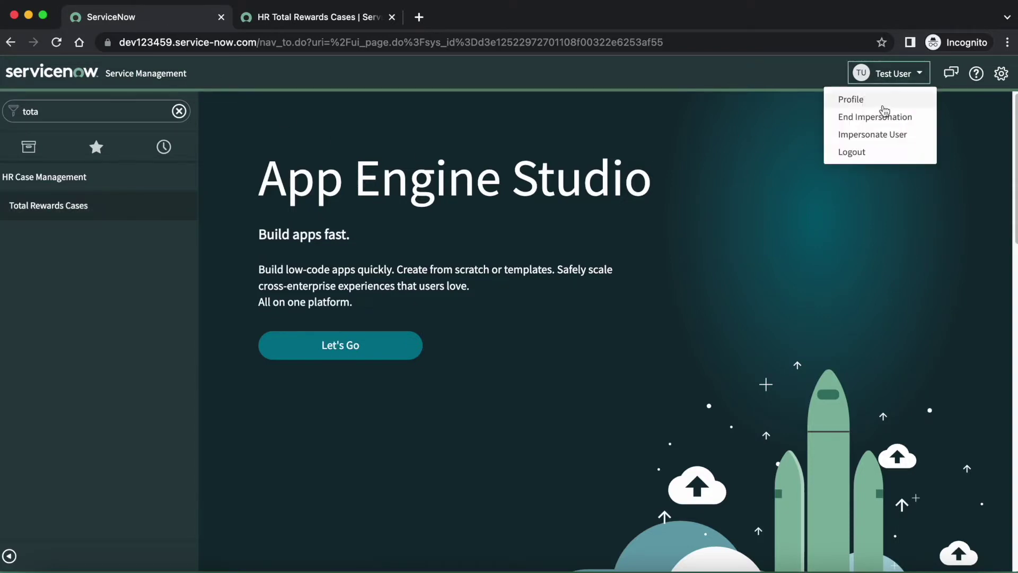
left_click(886, 135)
left_click(416, 132)
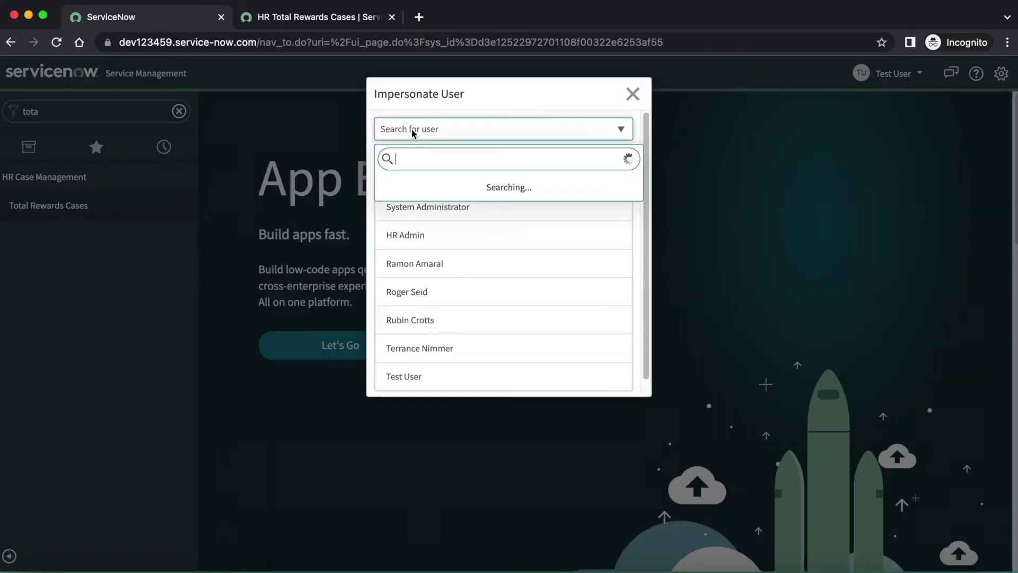
type("rubin")
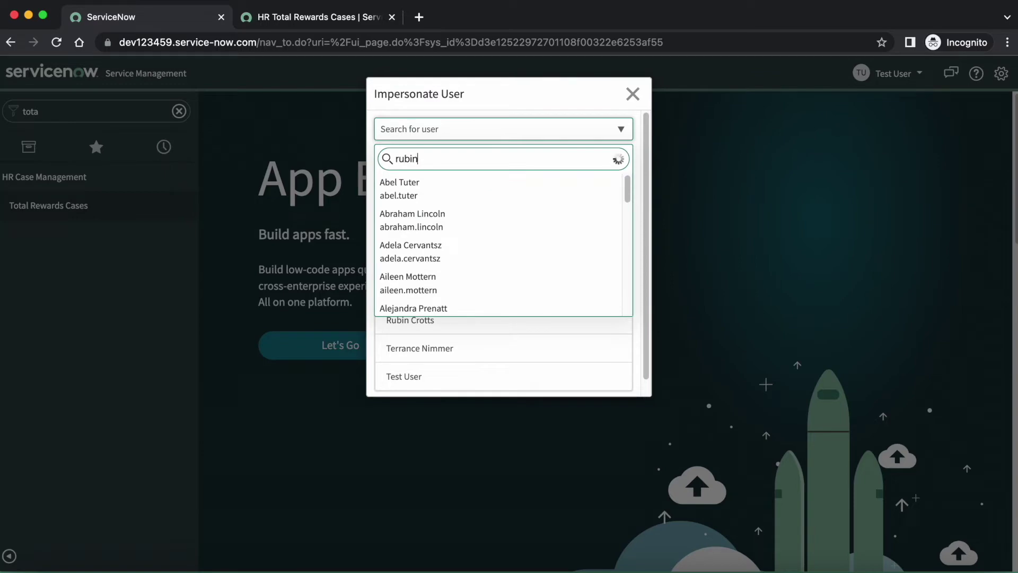
left_click(422, 189)
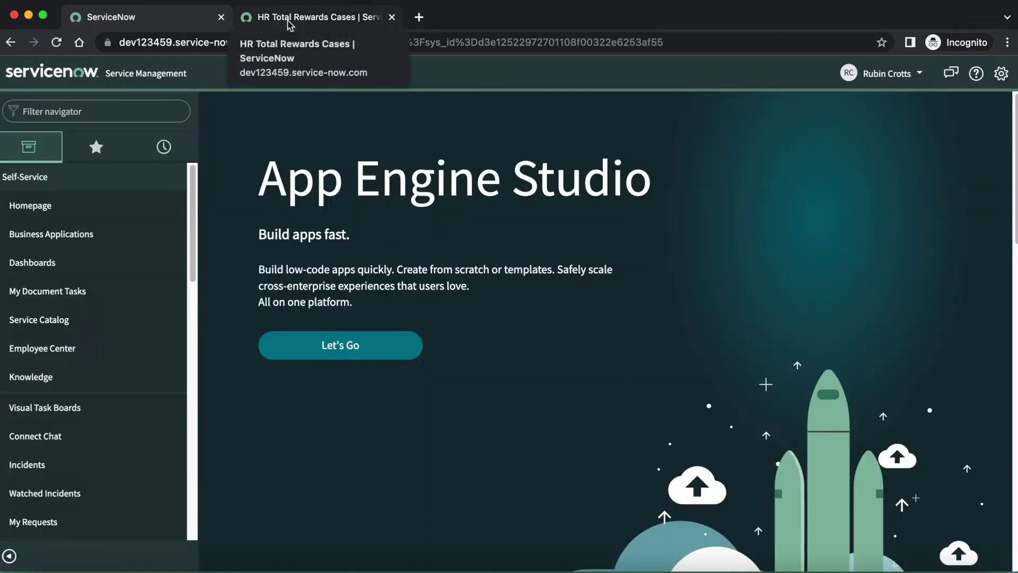
left_click(290, 17)
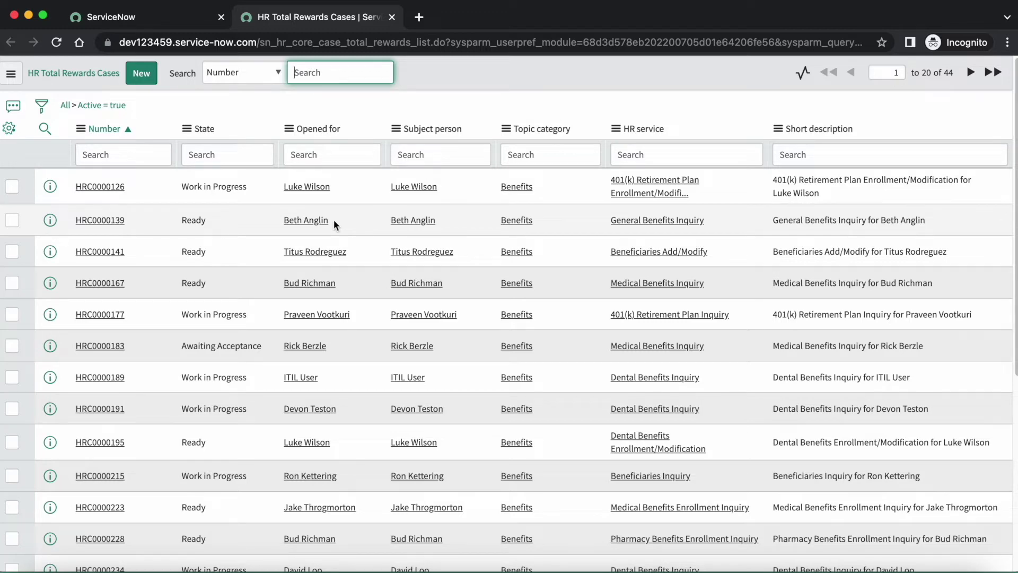
Impersonate a further HR user found by first name and reload the HR Total Rewards Cases list to check access
left_click(180, 17)
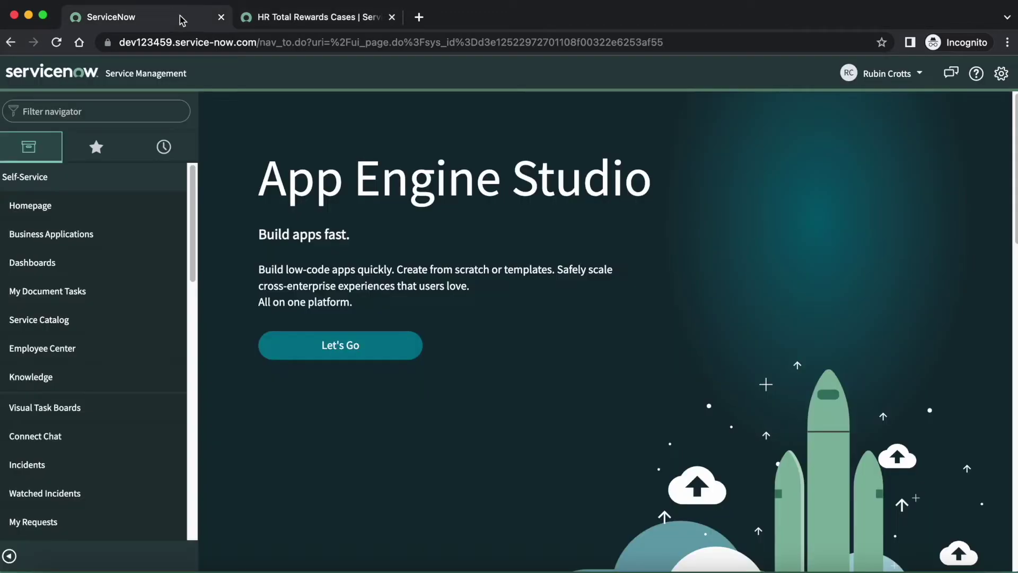
left_click(889, 77)
left_click(883, 134)
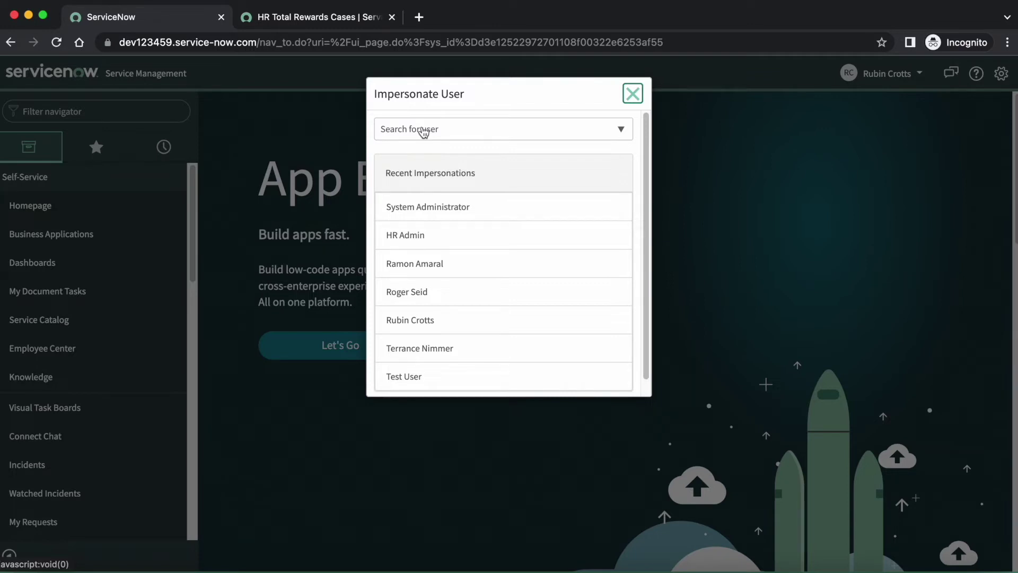
left_click(424, 132)
type("r")
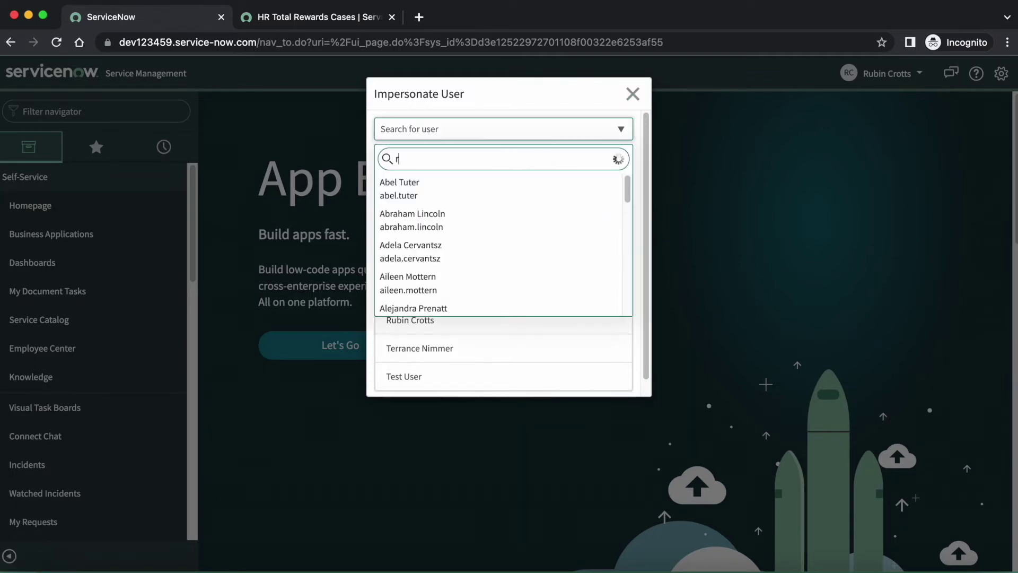
type("amon")
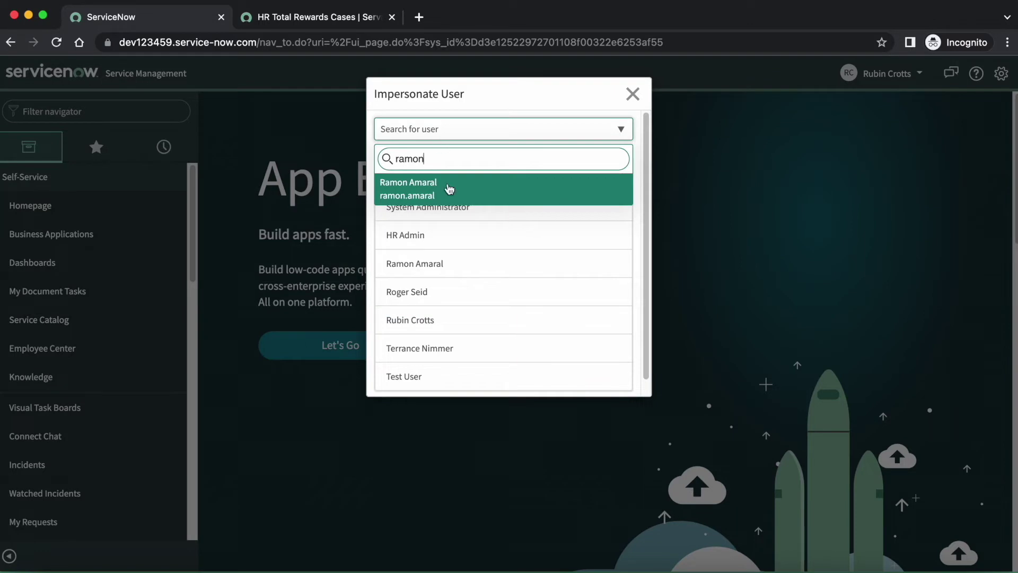
left_click(447, 194)
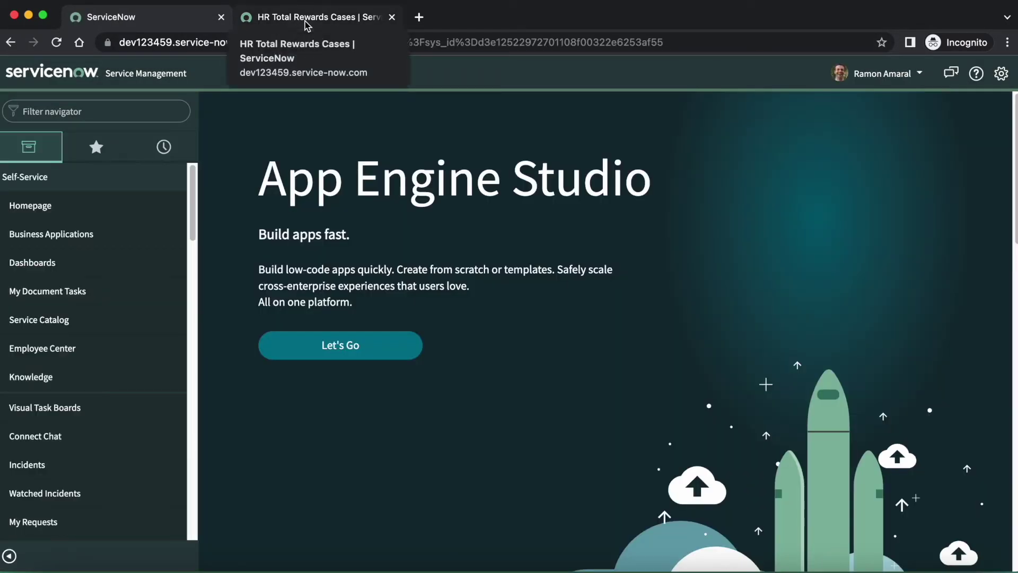
left_click(305, 21)
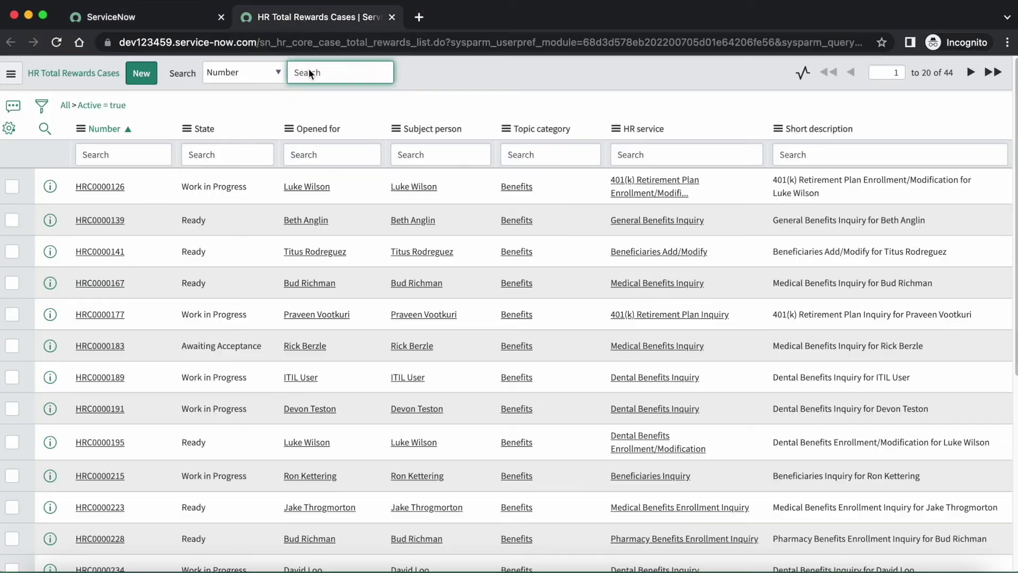
left_click(56, 42)
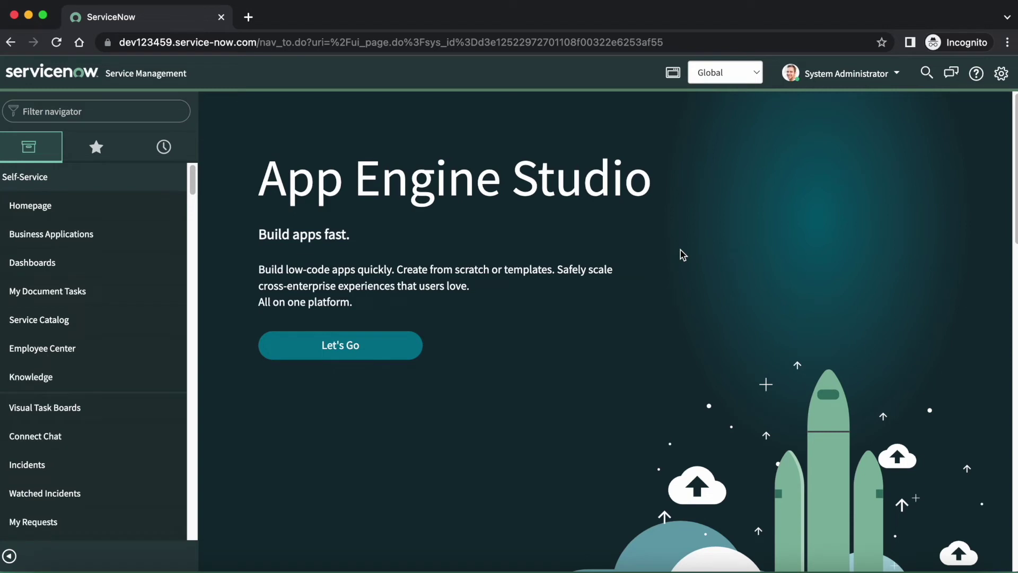
Open COE Security Configuration in a new browser tab, start a new policy record and check the COE choices
left_click(96, 108)
type("coe se")
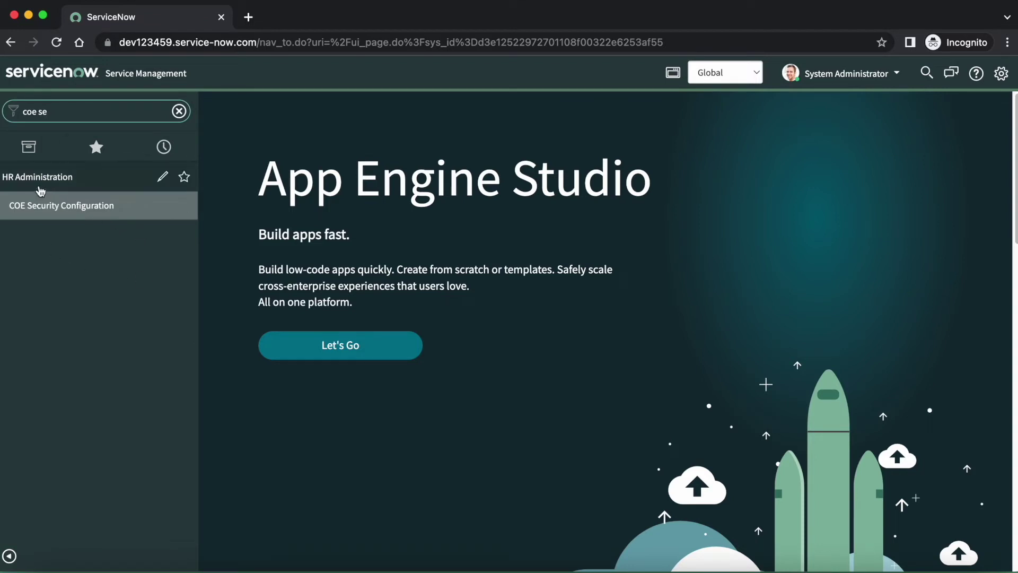
left_click(83, 209, "super")
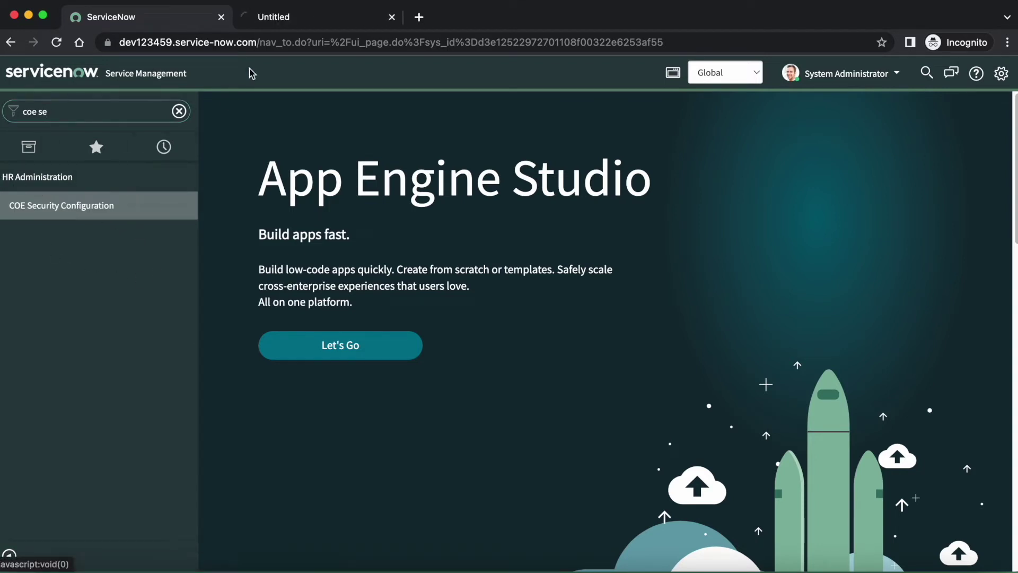
left_click(306, 18)
left_click(131, 74)
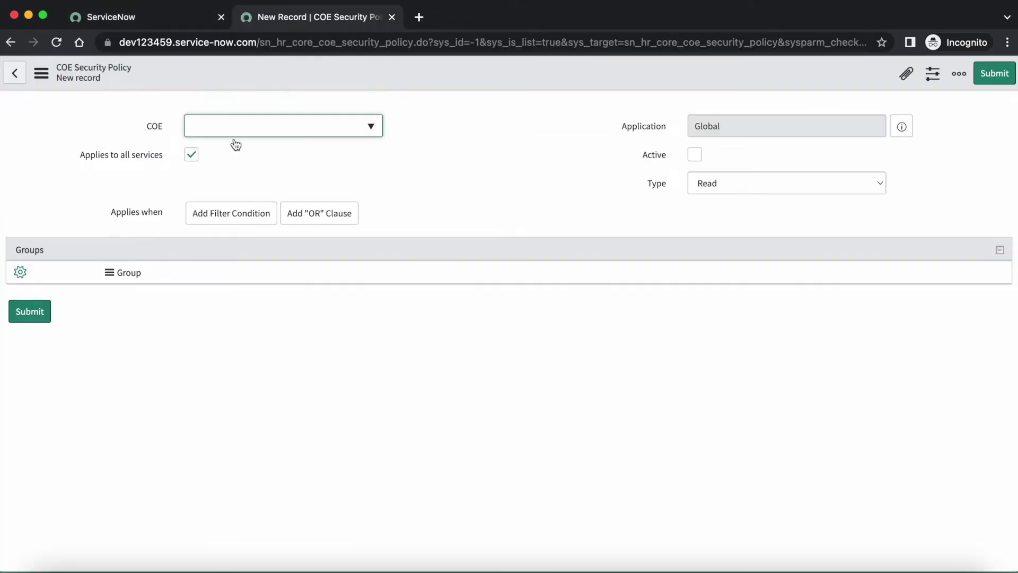
left_click(321, 128)
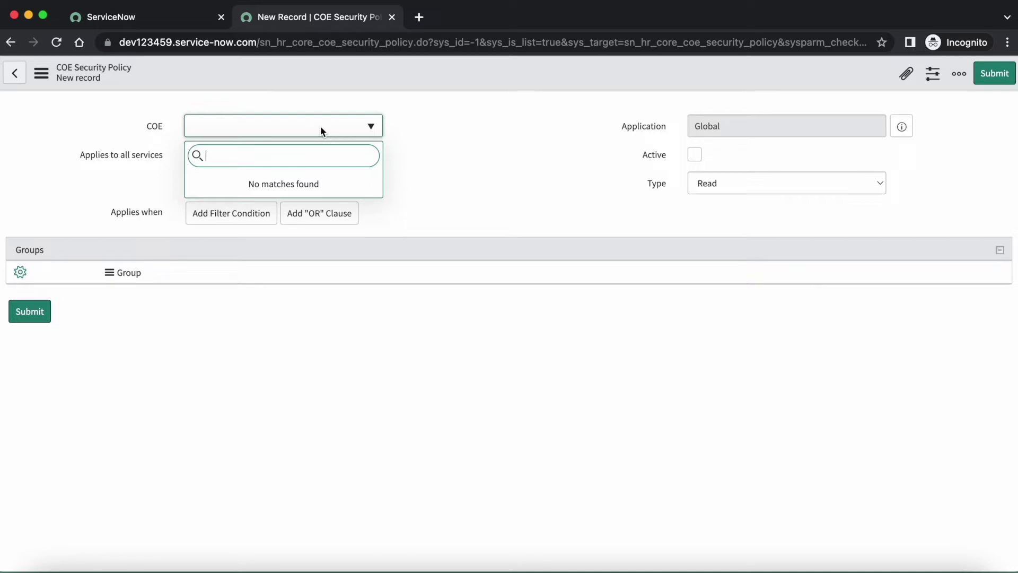
Switch the application scope from Global to Human Resources: Core
left_click(130, 23)
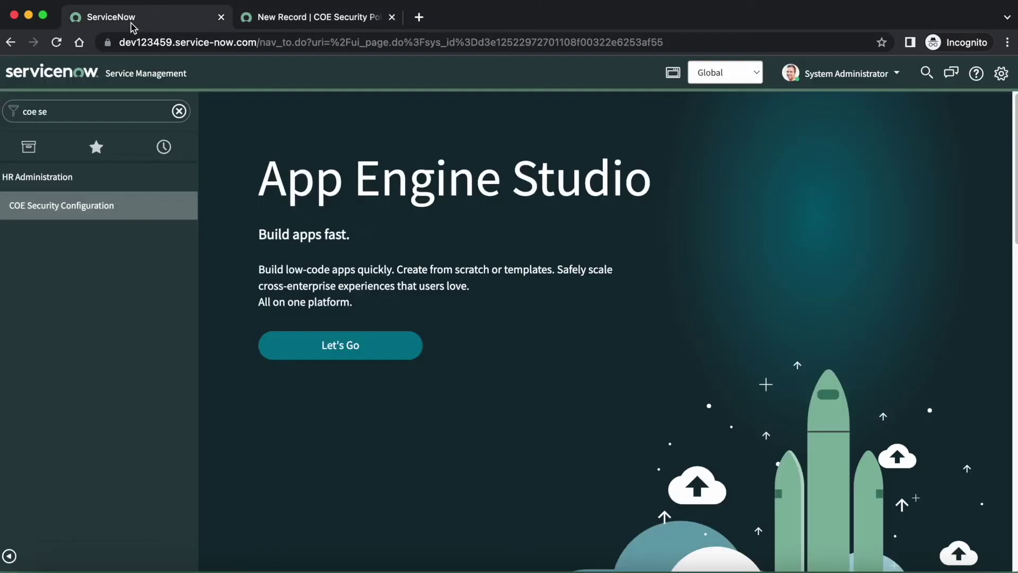
left_click(753, 82)
type("hu")
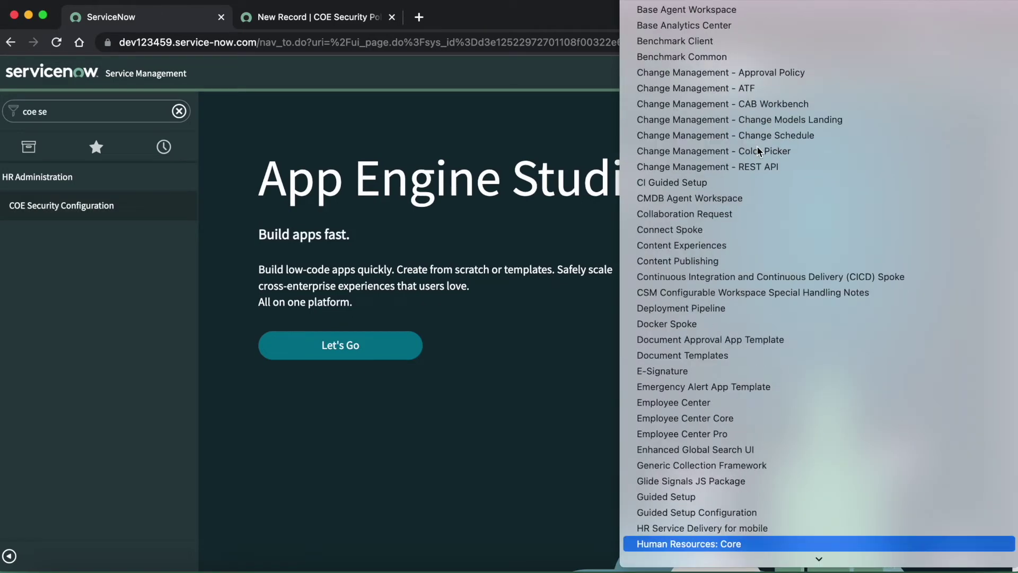
key("Return")
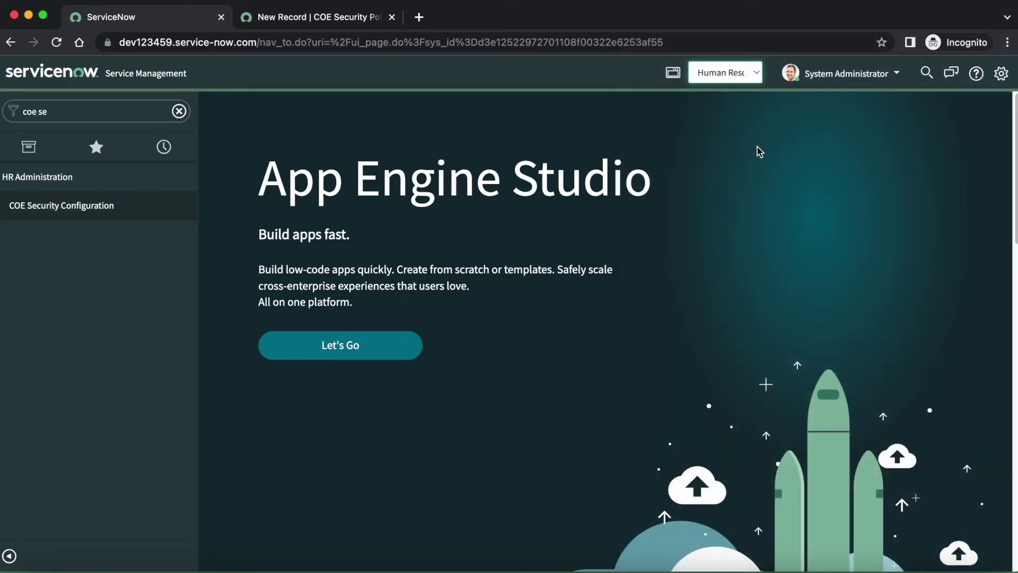
left_click(756, 77)
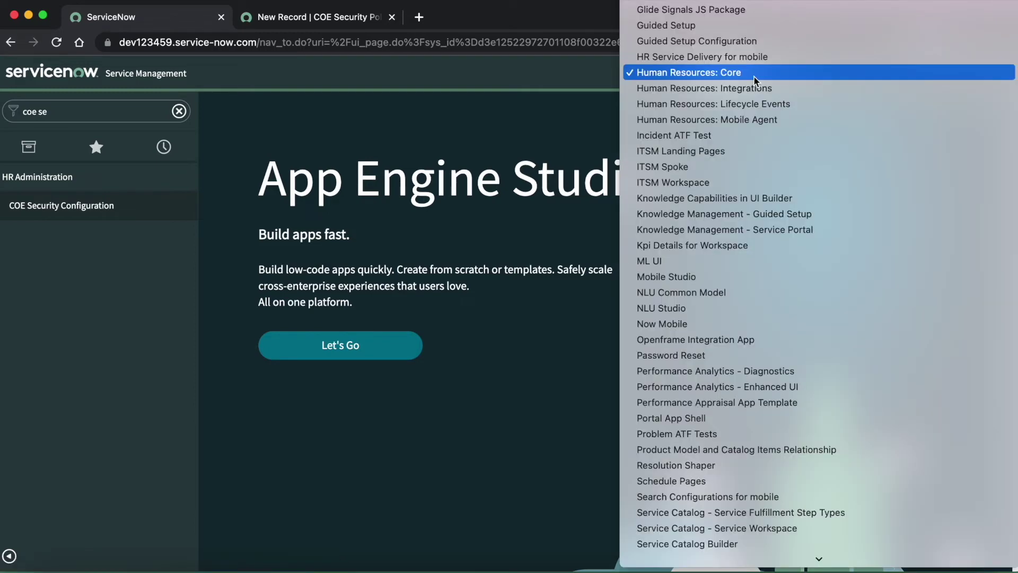
left_click(465, 85)
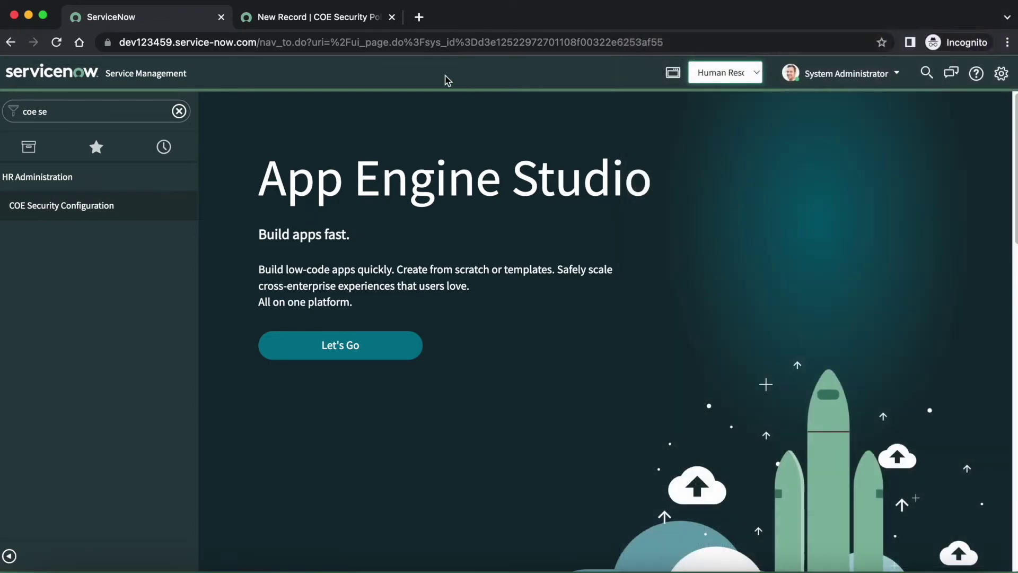
Reload the new COE security policy record and set its COE to HR Total Rewards Case
left_click(302, 21)
left_click(62, 43)
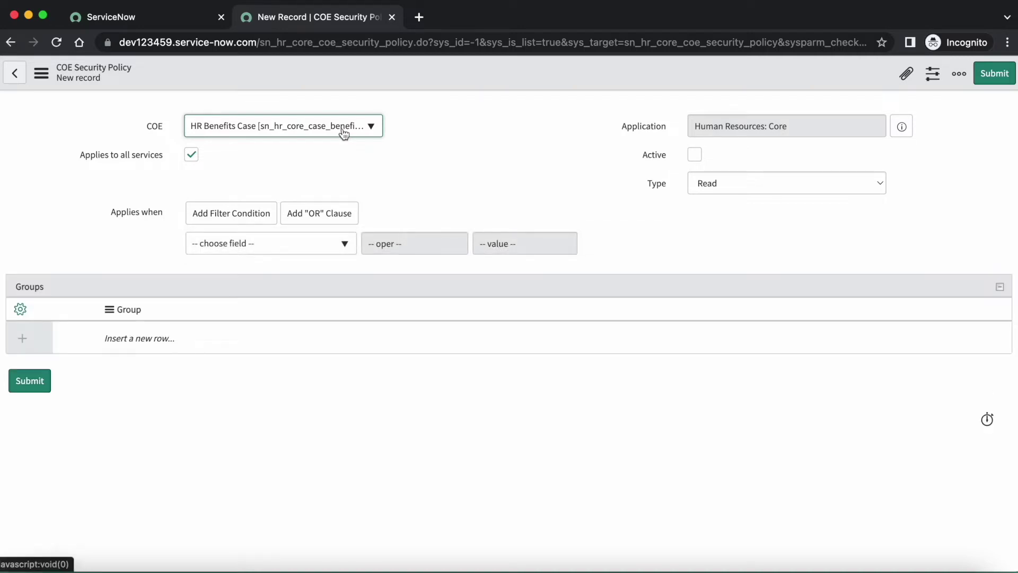
left_click(342, 133)
type("hr to")
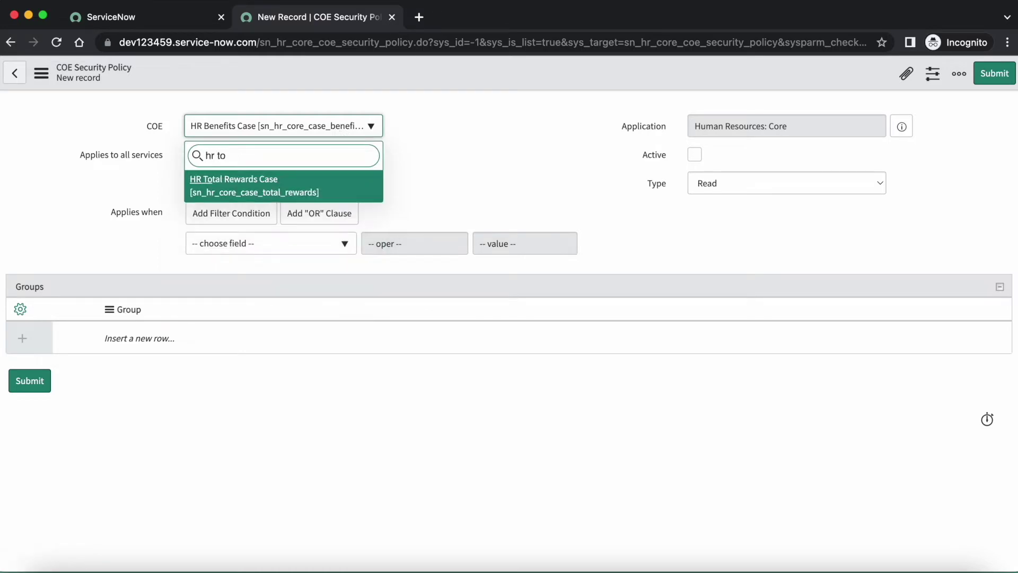
left_click(304, 187)
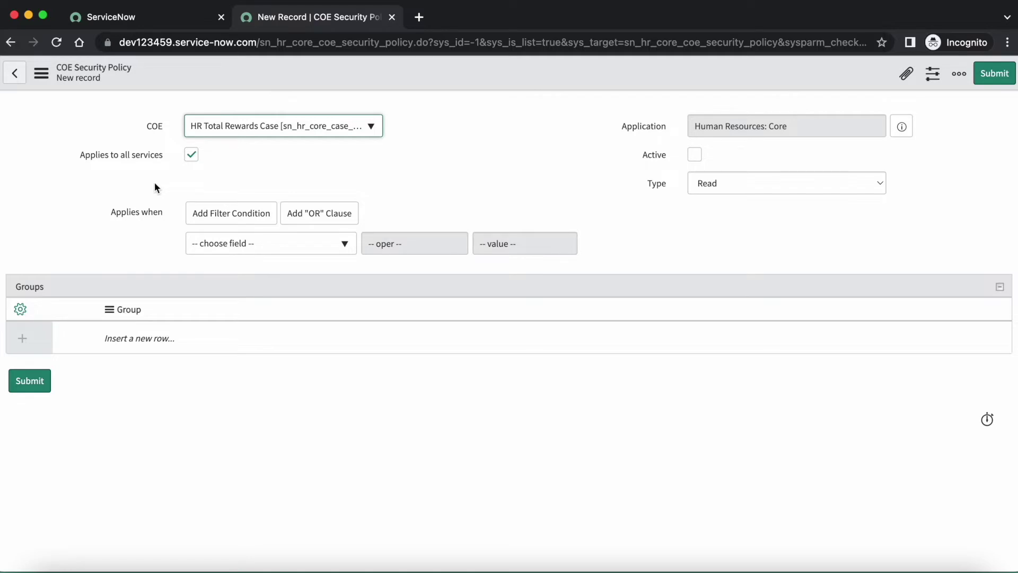
Turn off Applies to all services to inspect the Services field, and turn the option back on
left_click(191, 154)
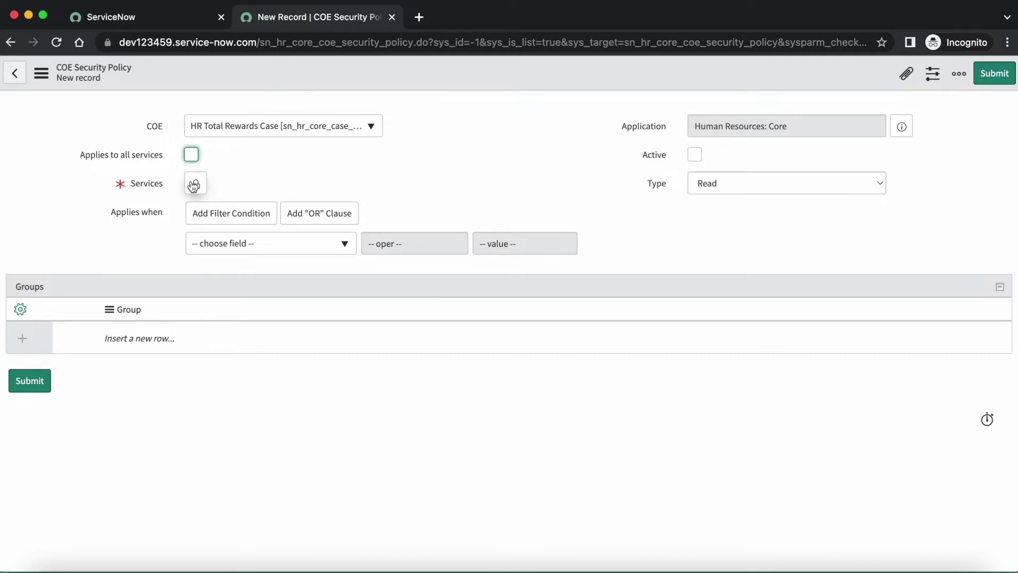
mouse_move(158, 184)
left_click(192, 155)
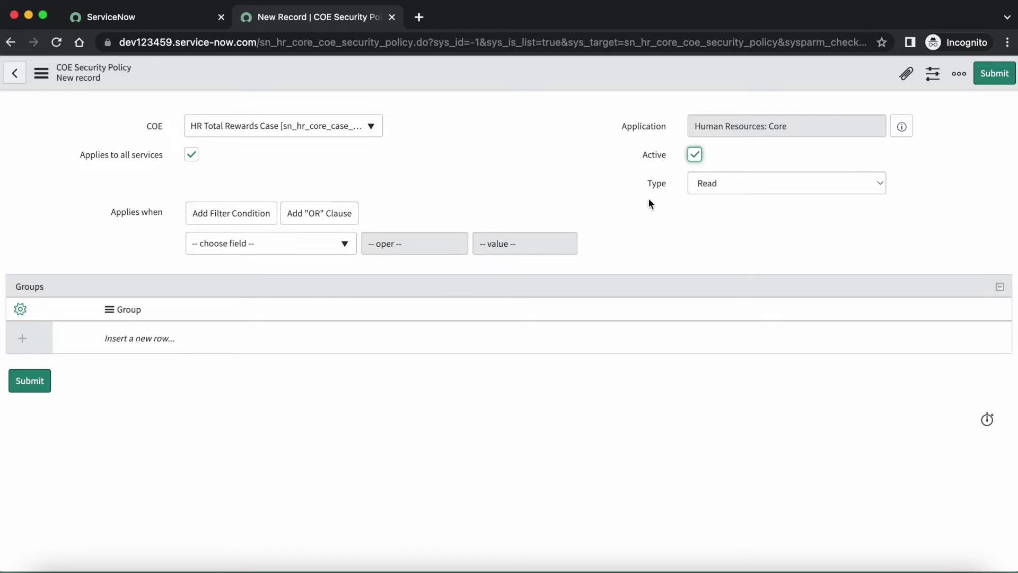
Activate the COE security policy and choose Read as its type
left_click(741, 191)
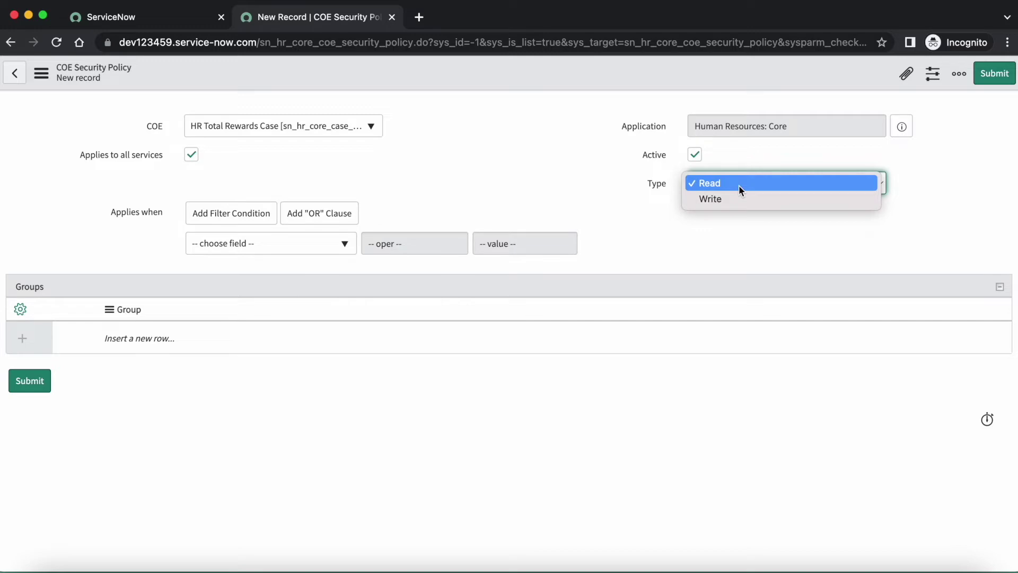
left_click(721, 183)
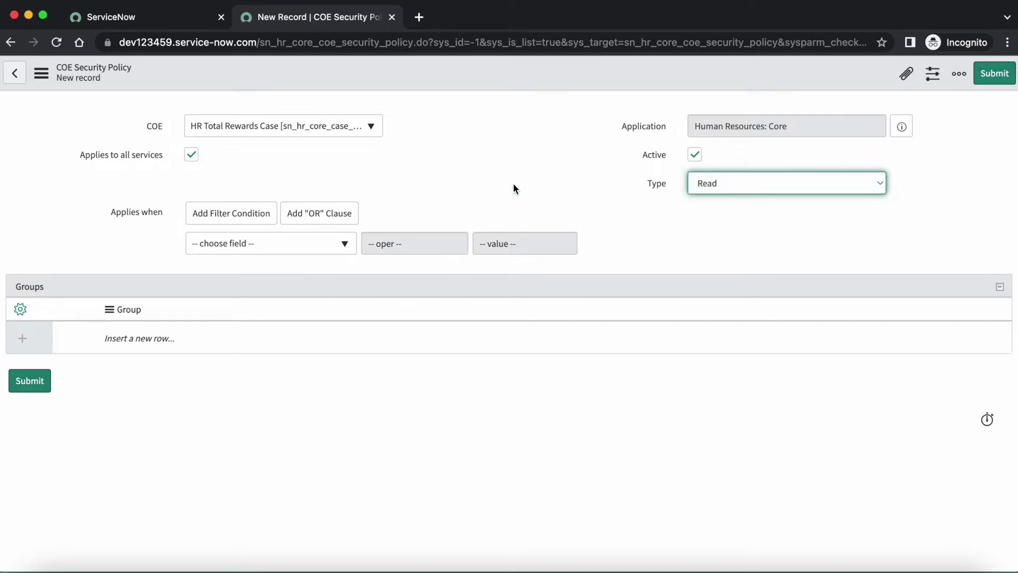
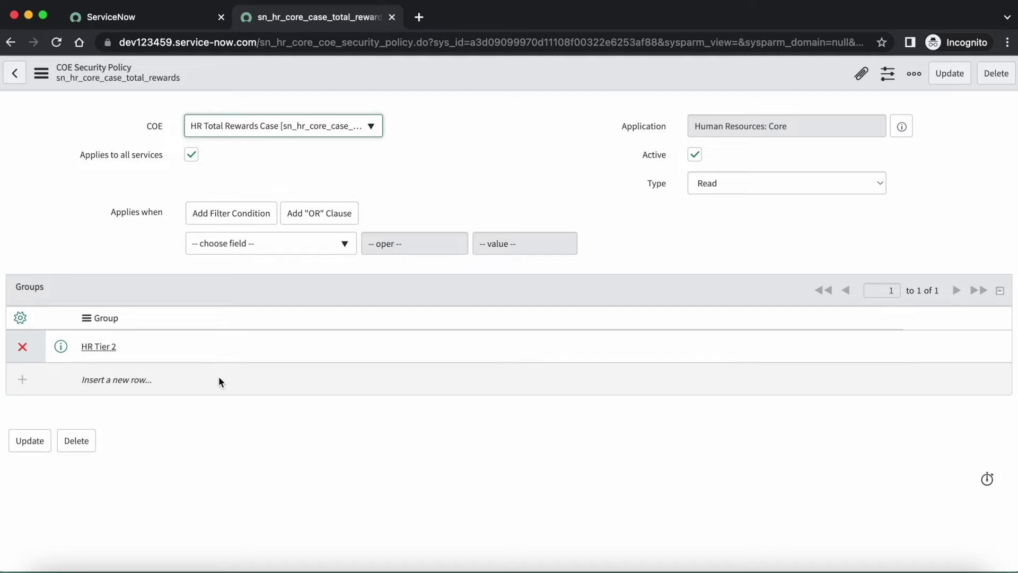
Return to the main ServiceNow page and impersonate Test User
left_click(151, 17)
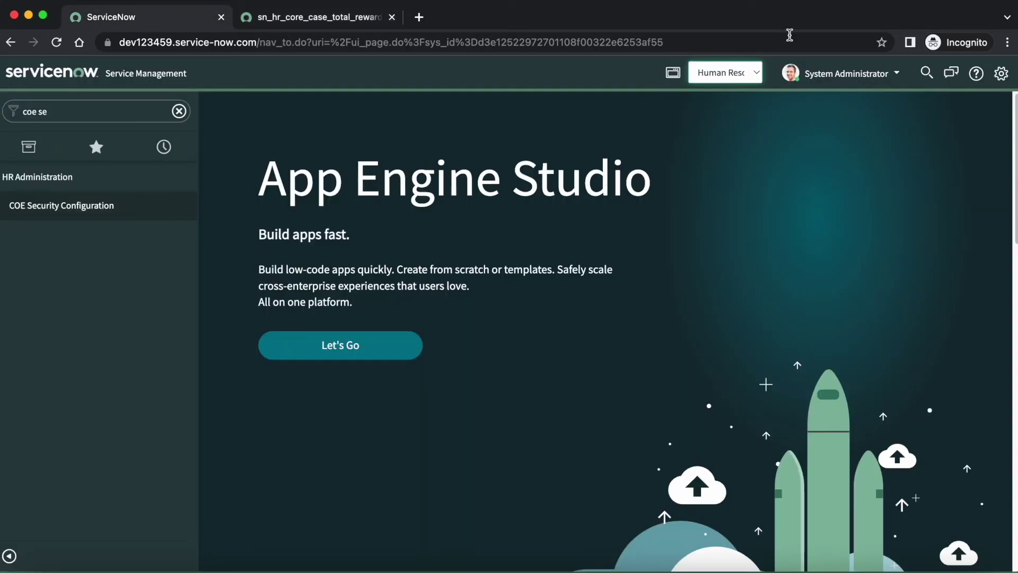
left_click(874, 78)
left_click(851, 118)
left_click(424, 131)
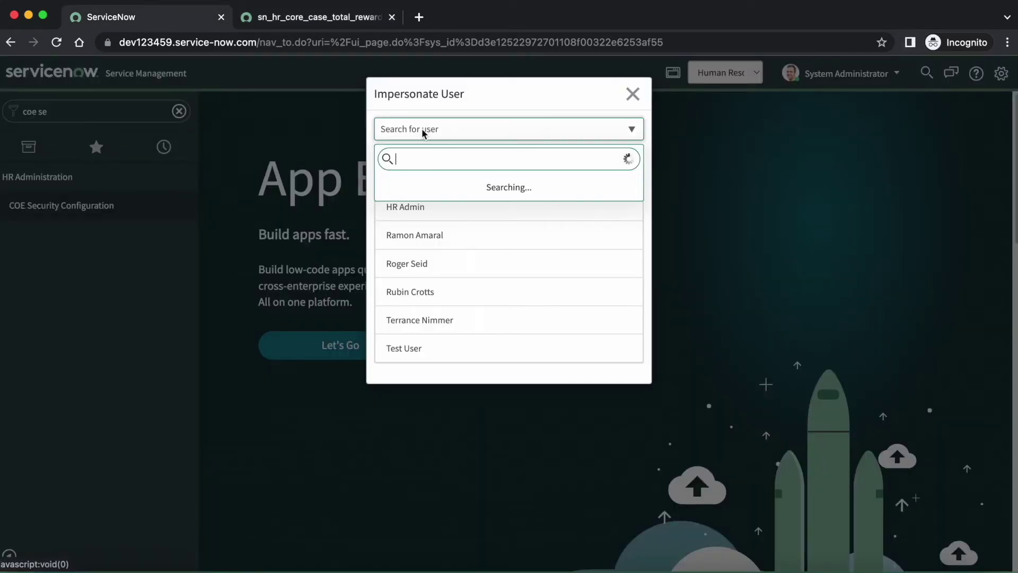
type("test")
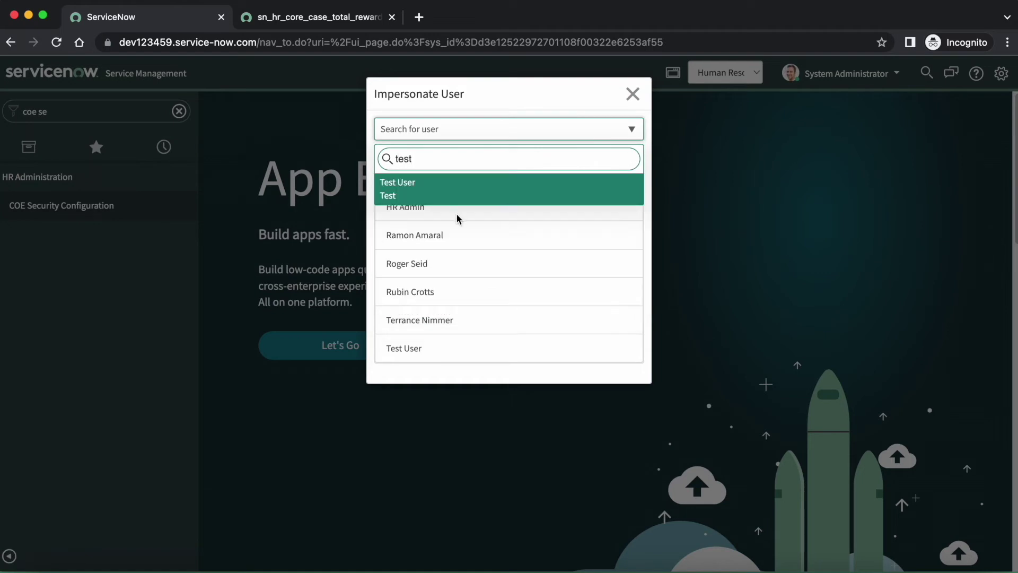
left_click(444, 200)
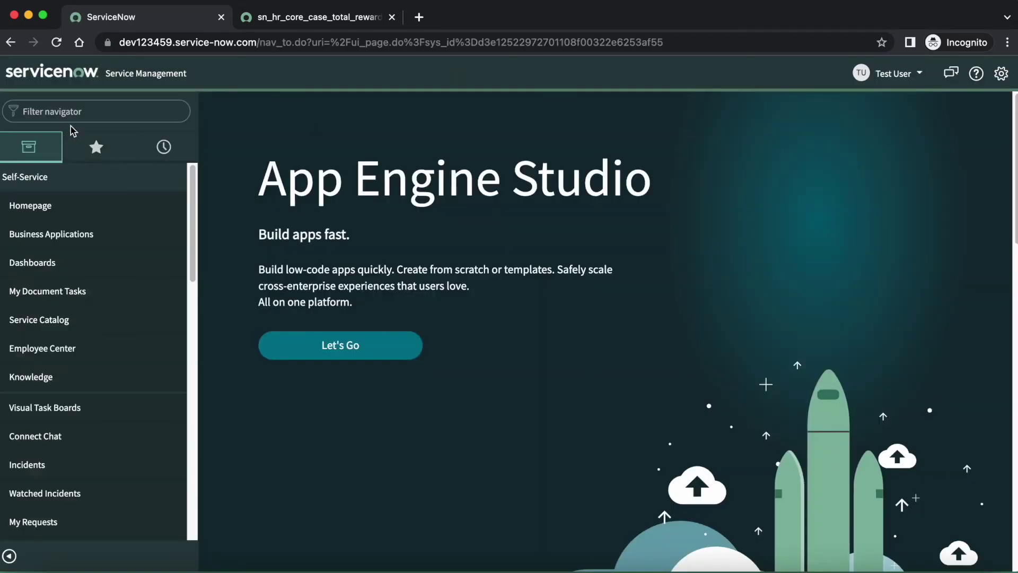
Find Total Rewards Cases in the navigator and view its list in a separate browser tab as Test User
left_click(73, 114)
type("tota")
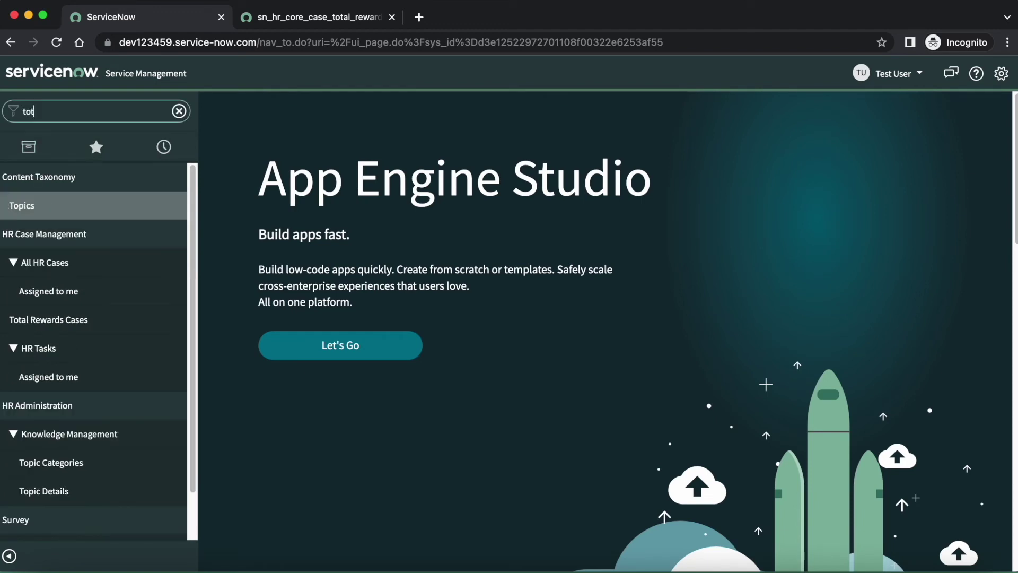
left_click(63, 213, "super")
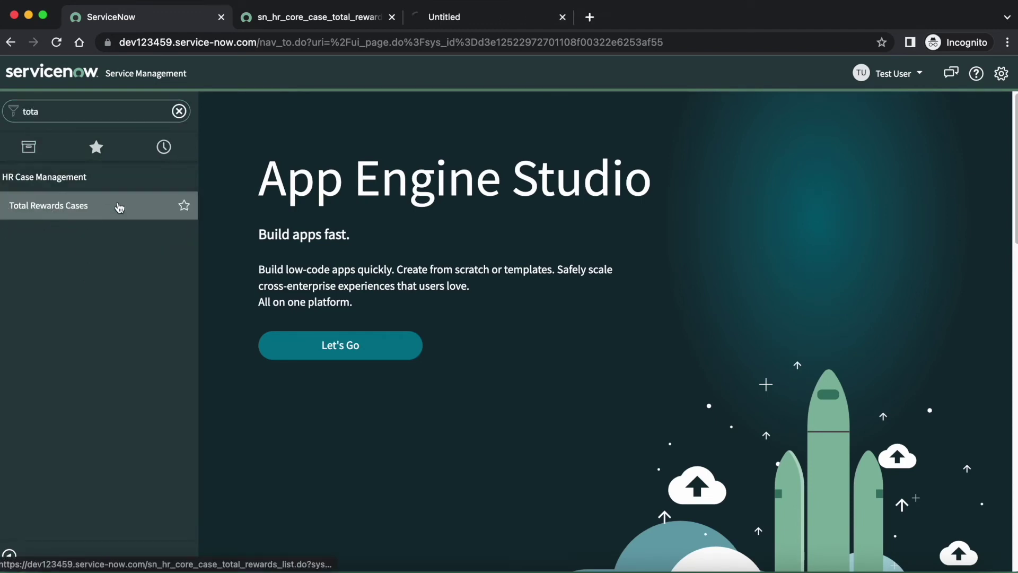
left_click(436, 19)
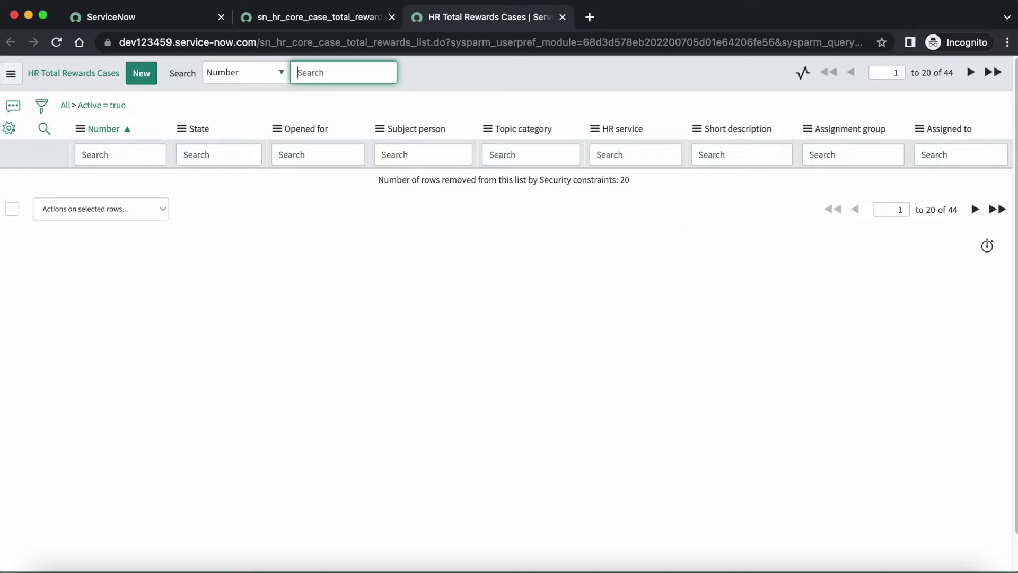
Return to the main page and switch the impersonation from Test User to a second user, searching by first name
left_click(163, 22)
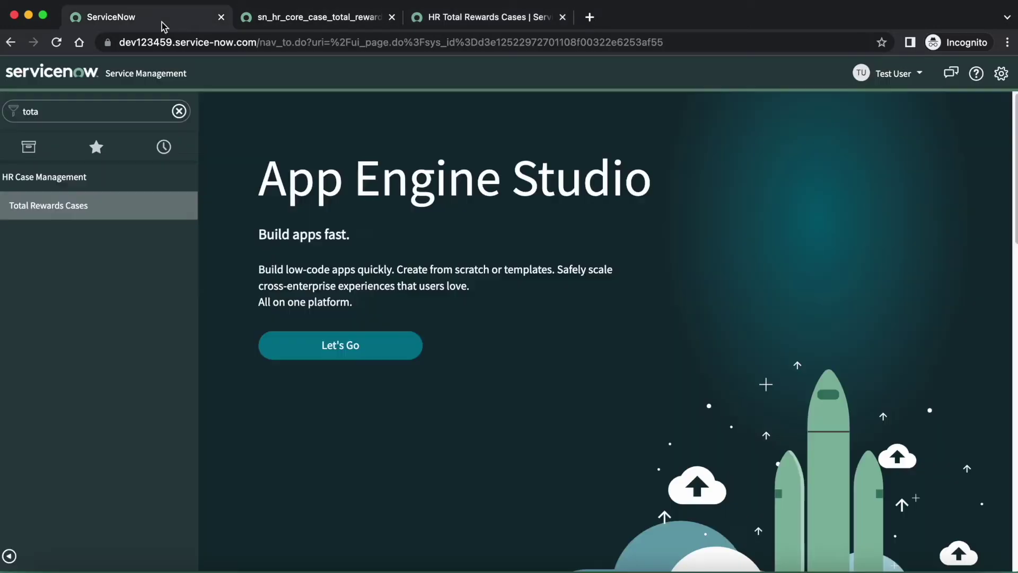
left_click(905, 77)
left_click(906, 143)
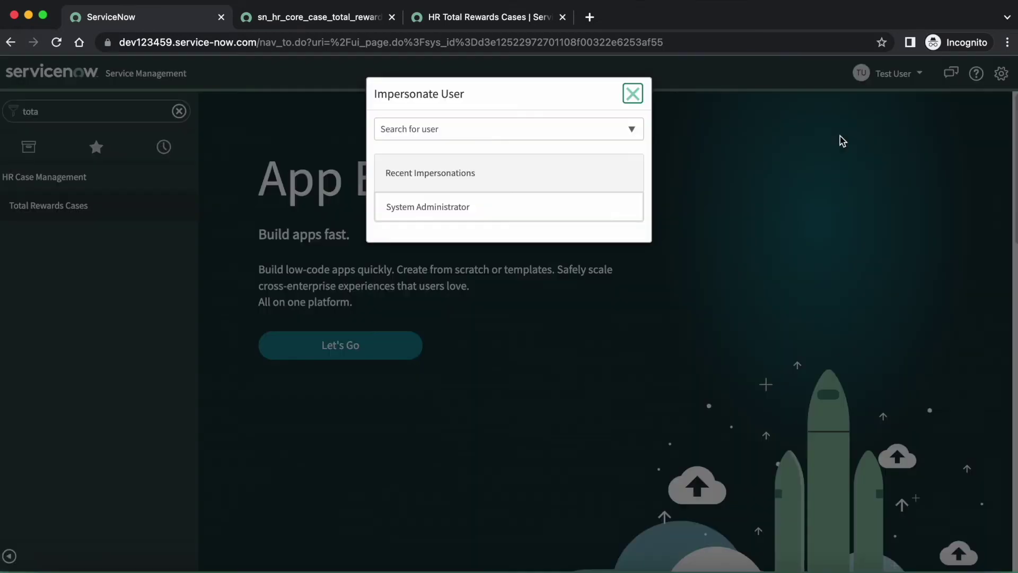
left_click(418, 134)
type("ram")
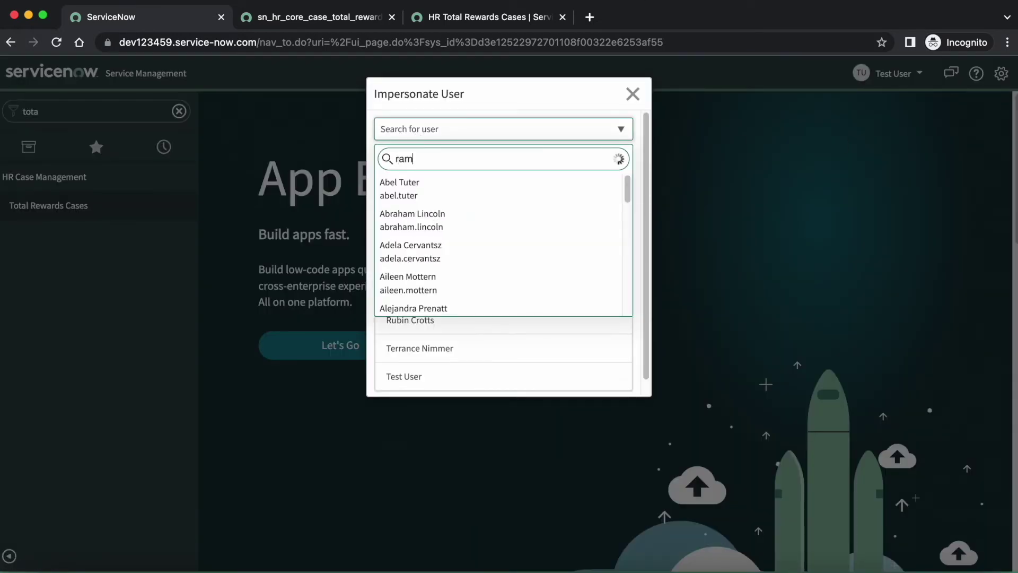
left_click(407, 190)
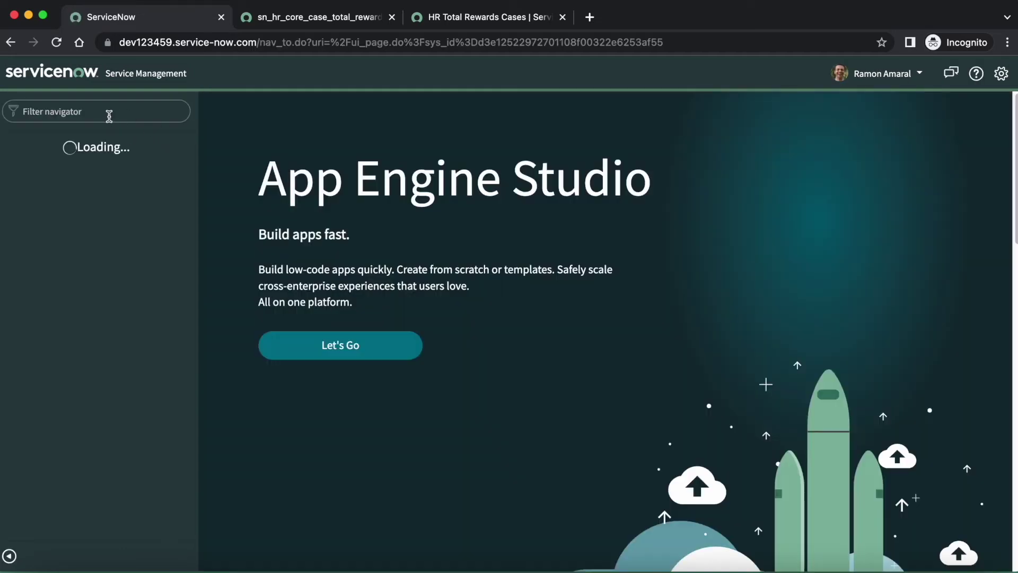
Check the second impersonated user's access by viewing the Total Rewards Cases list in its own browser tab
type("hr t")
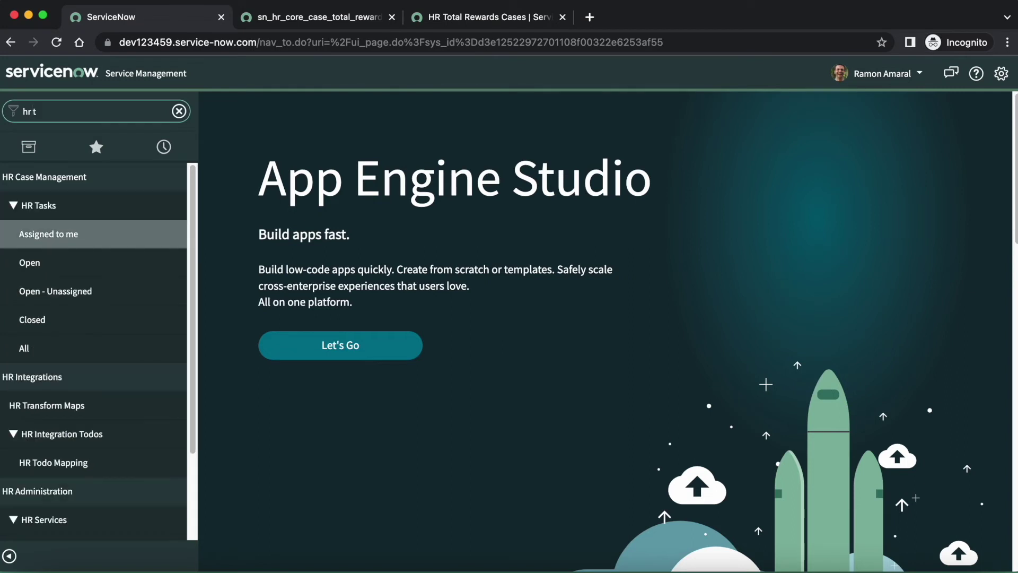
key("BackSpace")
key("BackSpace")
key("BackSpace")
key("BackSpace")
type("tot")
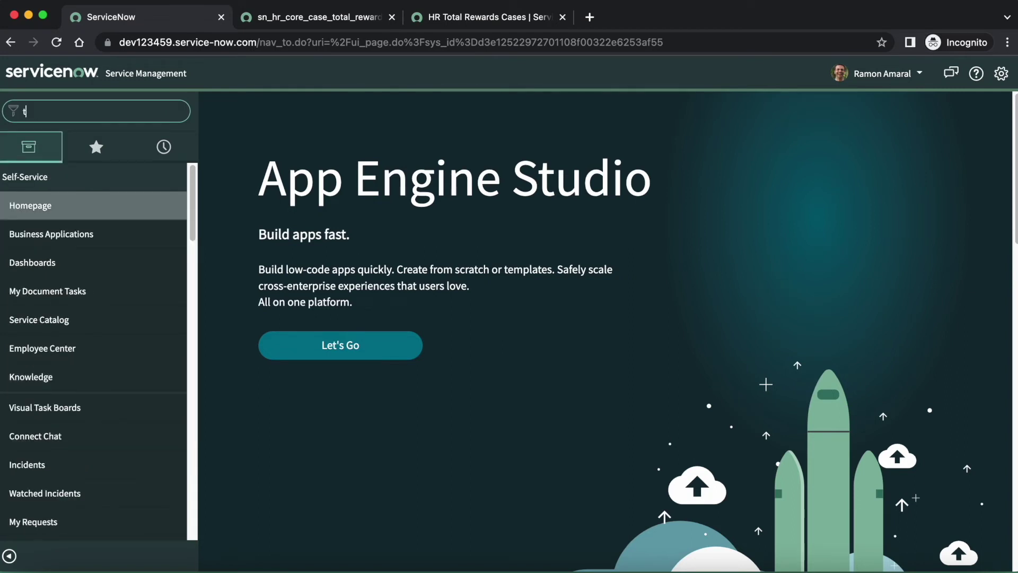
left_click(175, 205, "super")
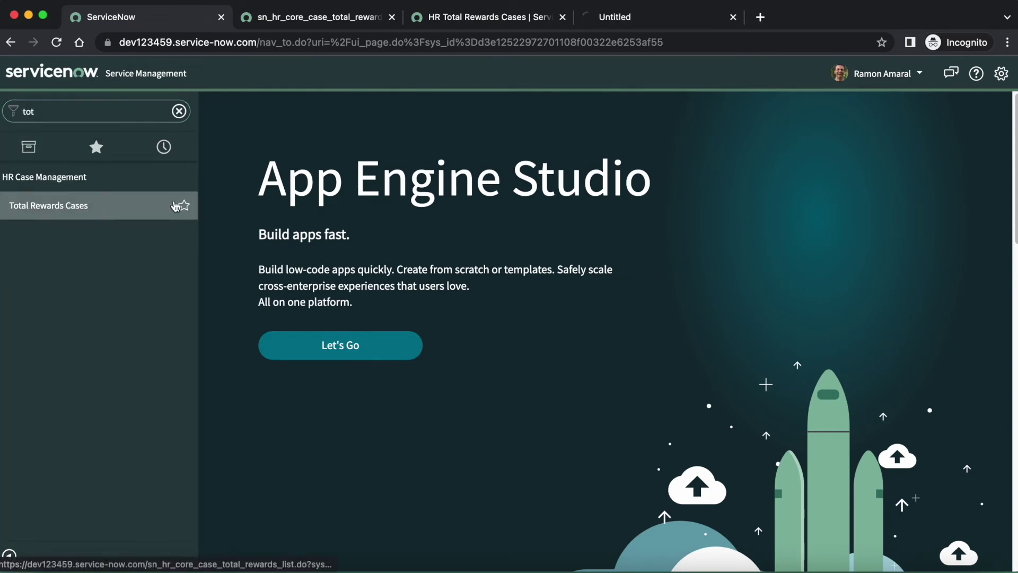
left_click(612, 17)
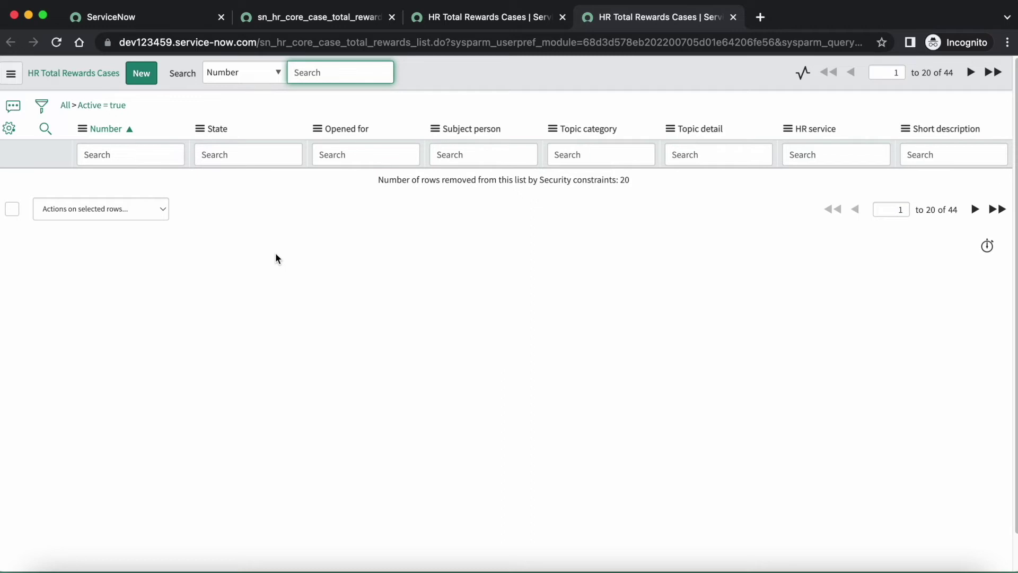
Return to the main page and impersonate a third user, searching by first name
left_click(168, 19)
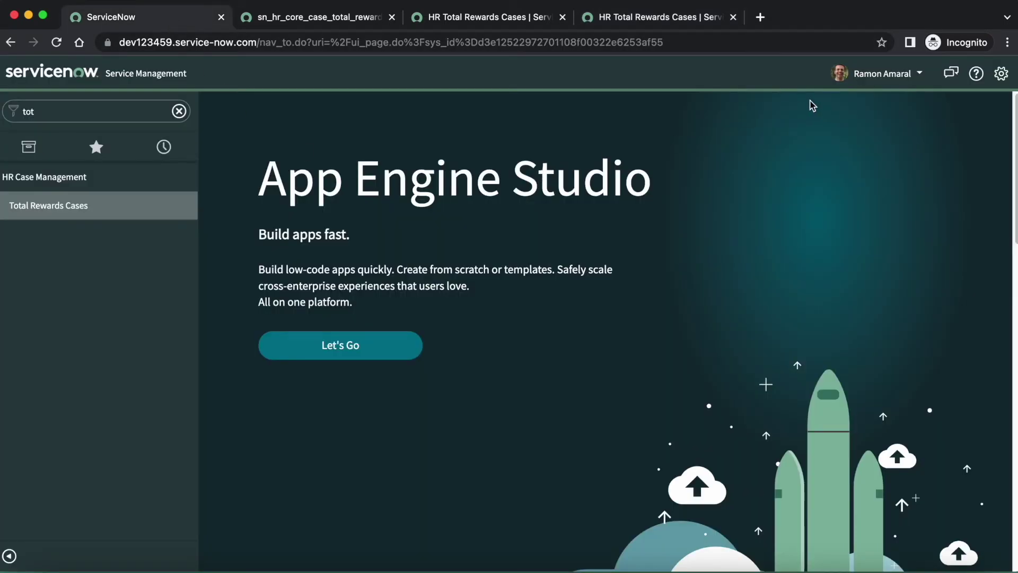
left_click(900, 80)
left_click(892, 135)
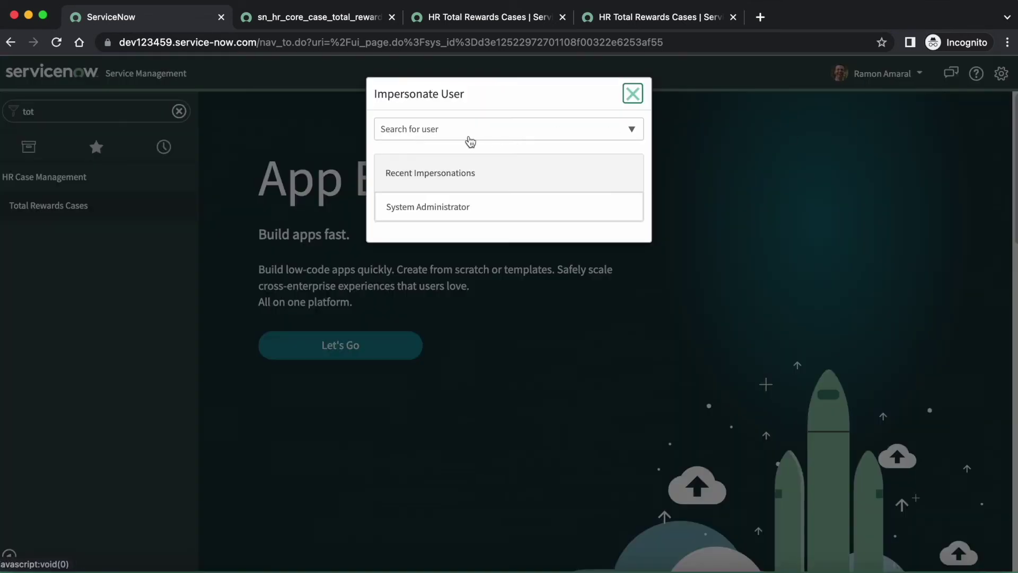
left_click(408, 133)
type("r")
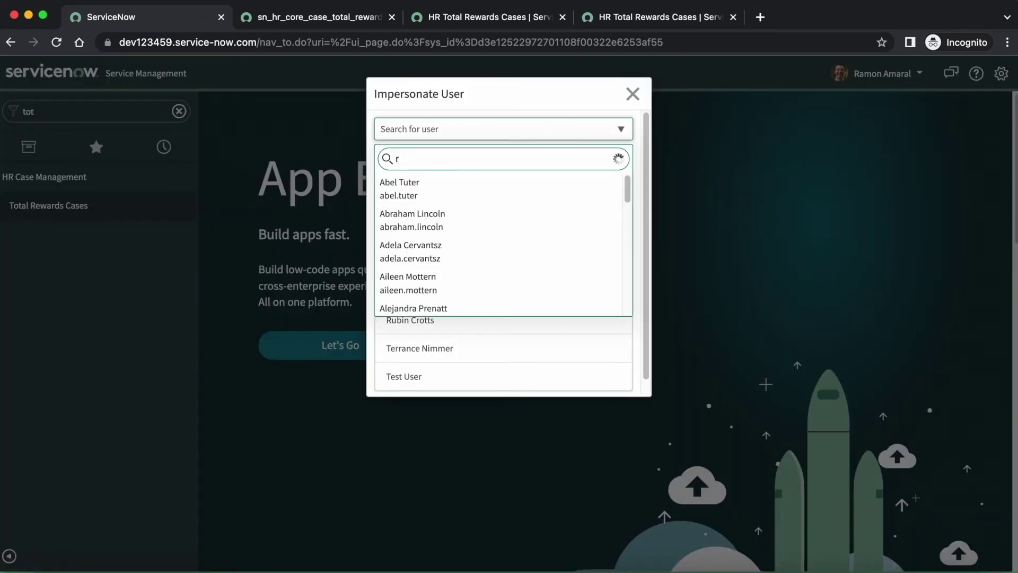
type("ubi")
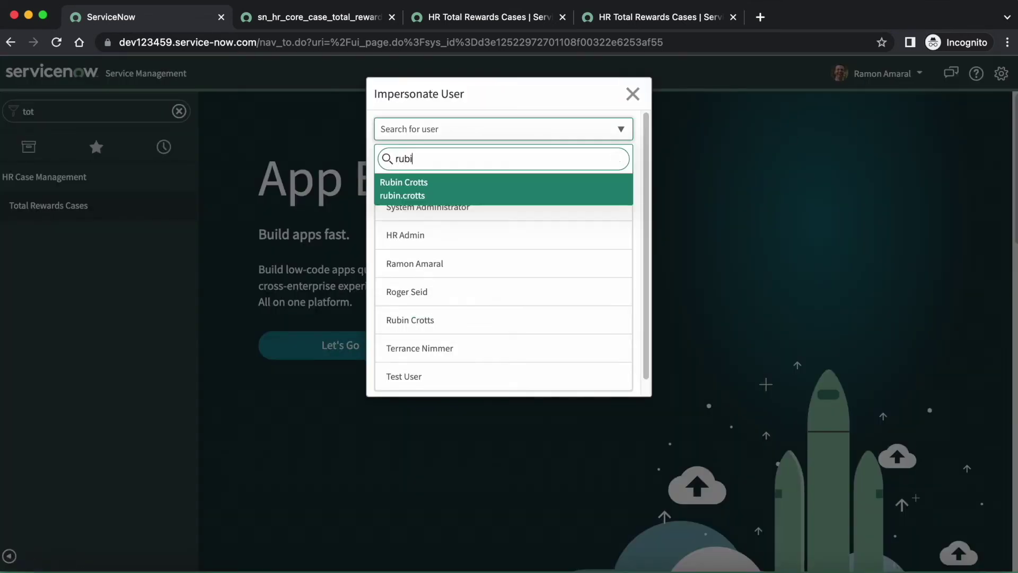
left_click(419, 190)
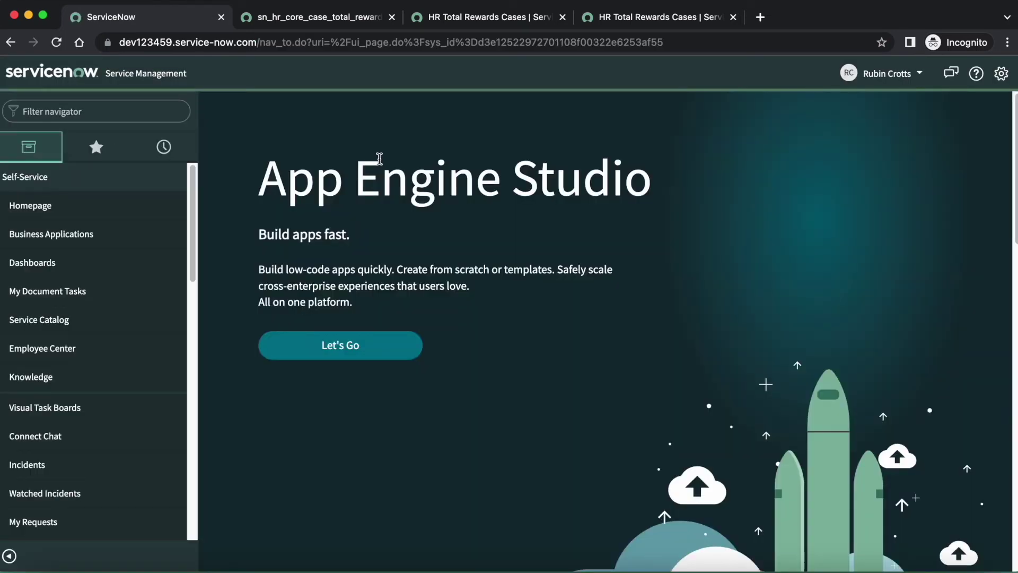
Filter the navigator for "total" and examine the Total Rewards Cases list in a new browser tab as the third user
left_click(75, 115)
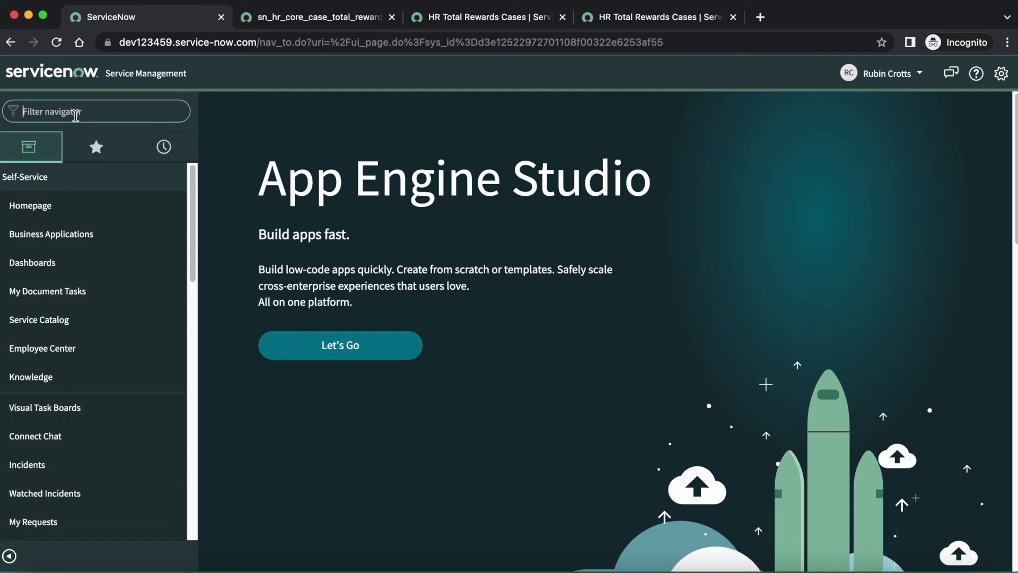
type("tot")
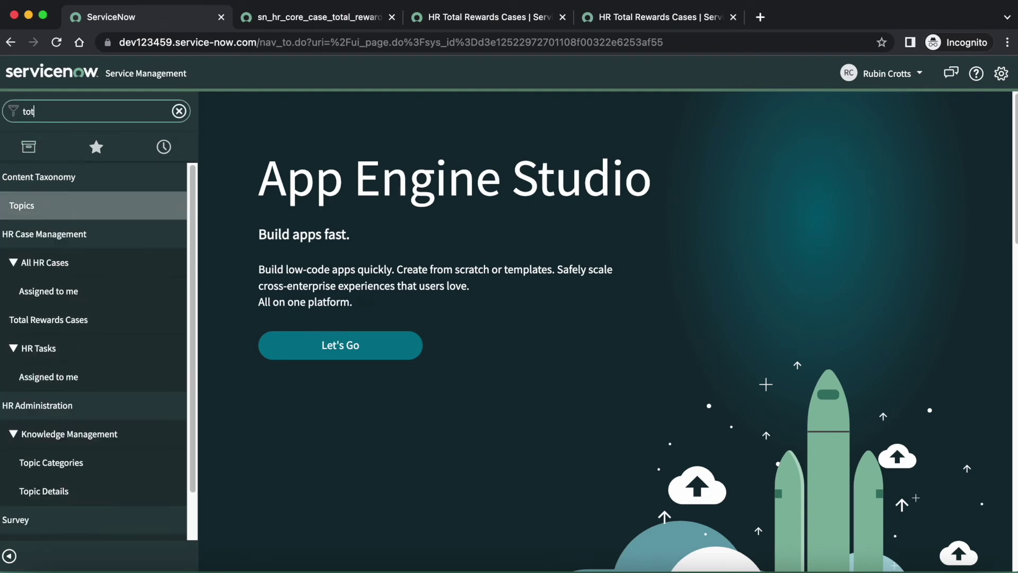
type("al")
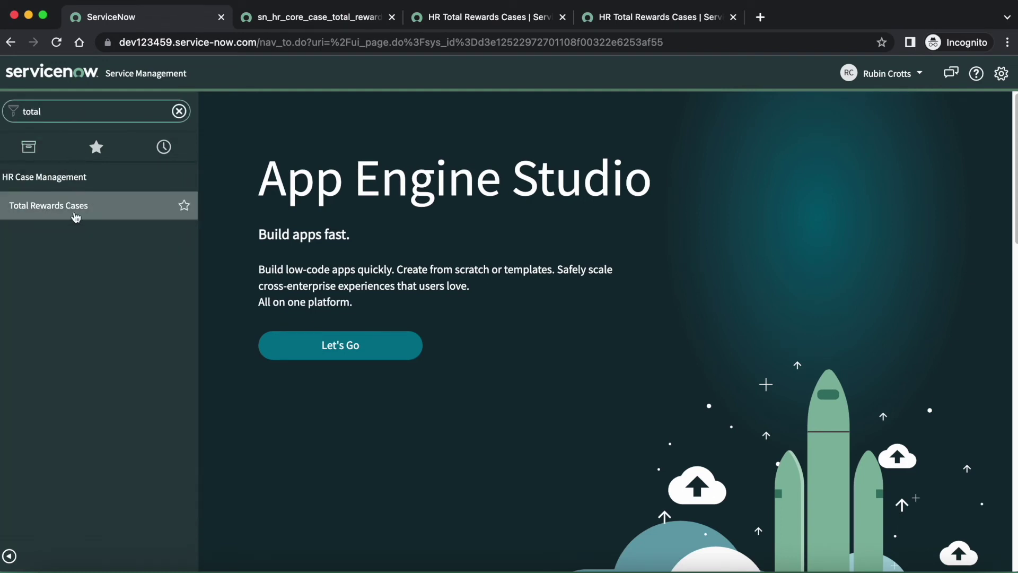
left_click(75, 216, "super")
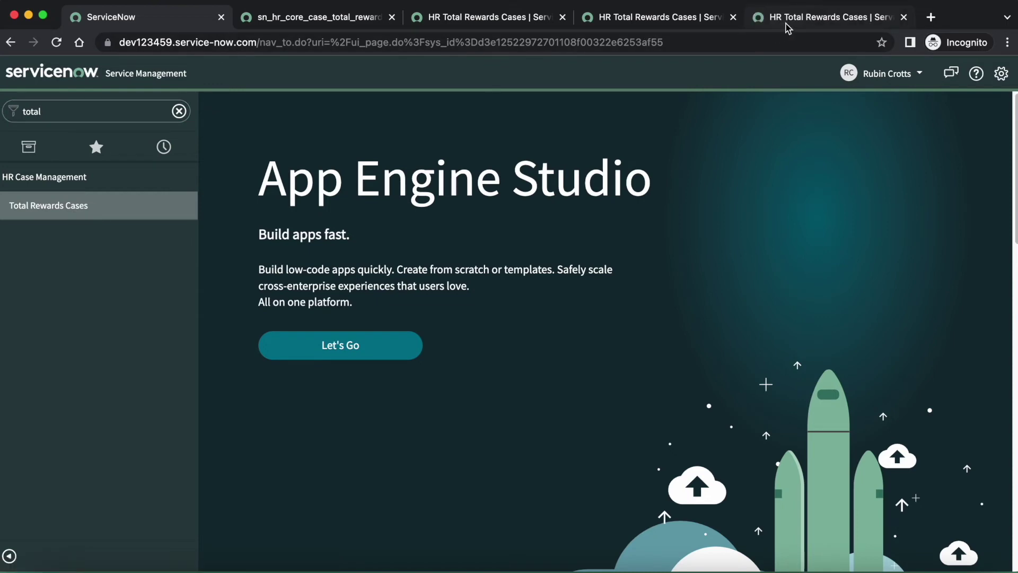
left_click(788, 22)
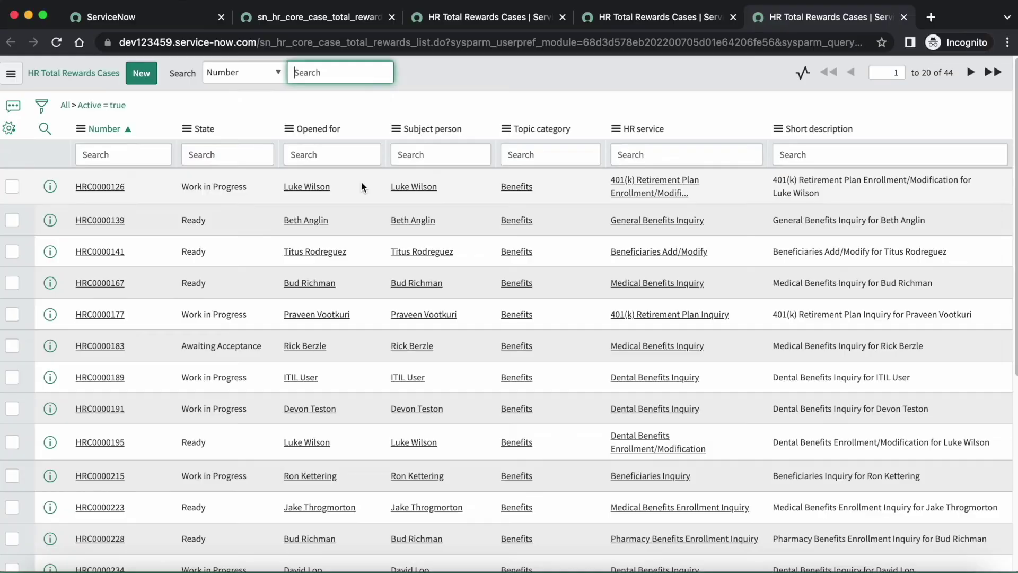
Close the three HR Total Rewards Cases browser tabs to get back to the COE security policy record
left_click(563, 18)
left_click(563, 18)
left_click(563, 18)
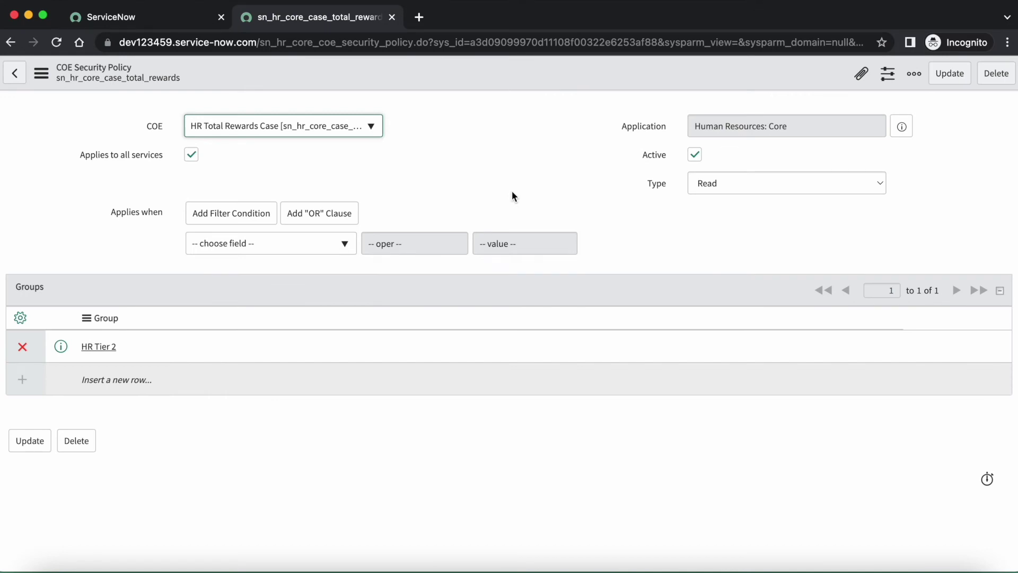
Deactivate the Read COE security policy for HR Total Rewards Case and save the record
left_click(181, 158)
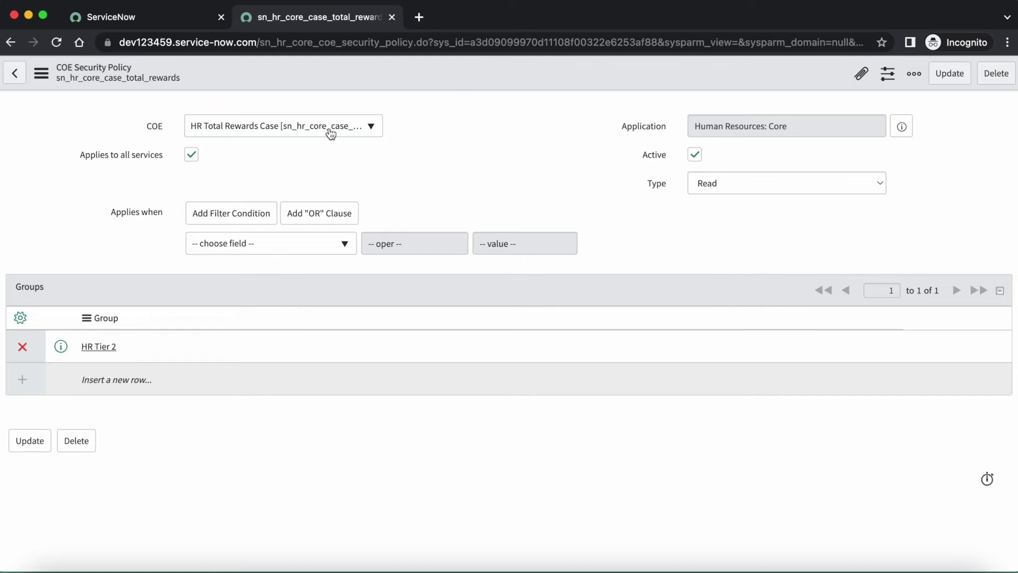
left_click(695, 155)
right_click(484, 79)
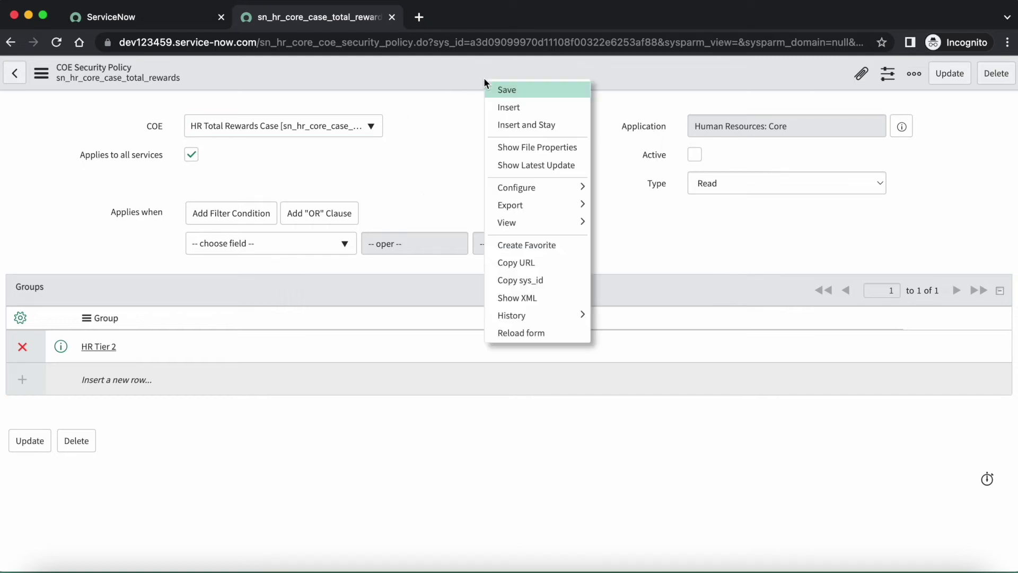
left_click(505, 88)
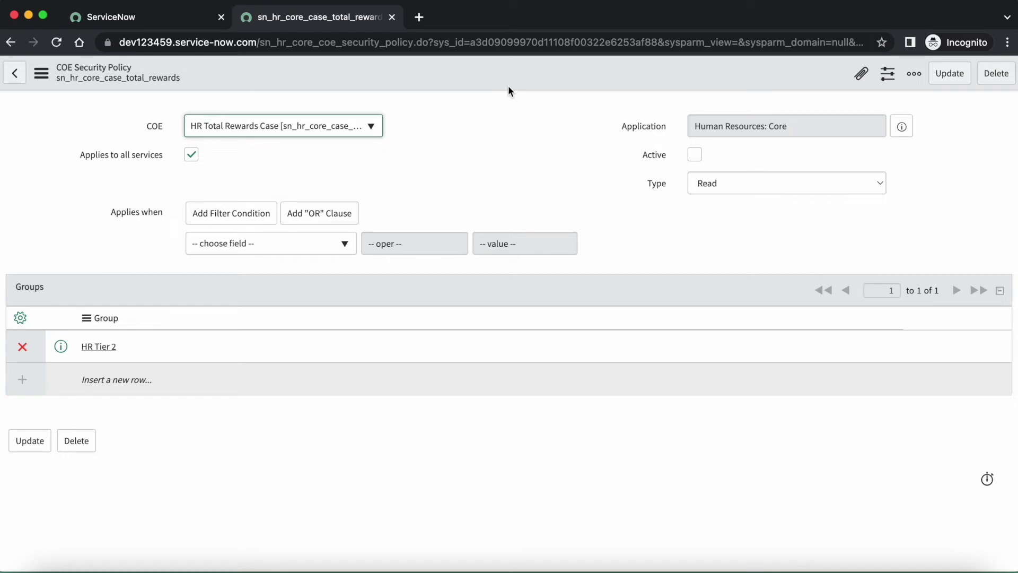
Close the policy's browser tab, open COE Security Configuration in a new tab and start a new policy record
left_click(392, 17)
left_click(80, 106)
type("coe sec")
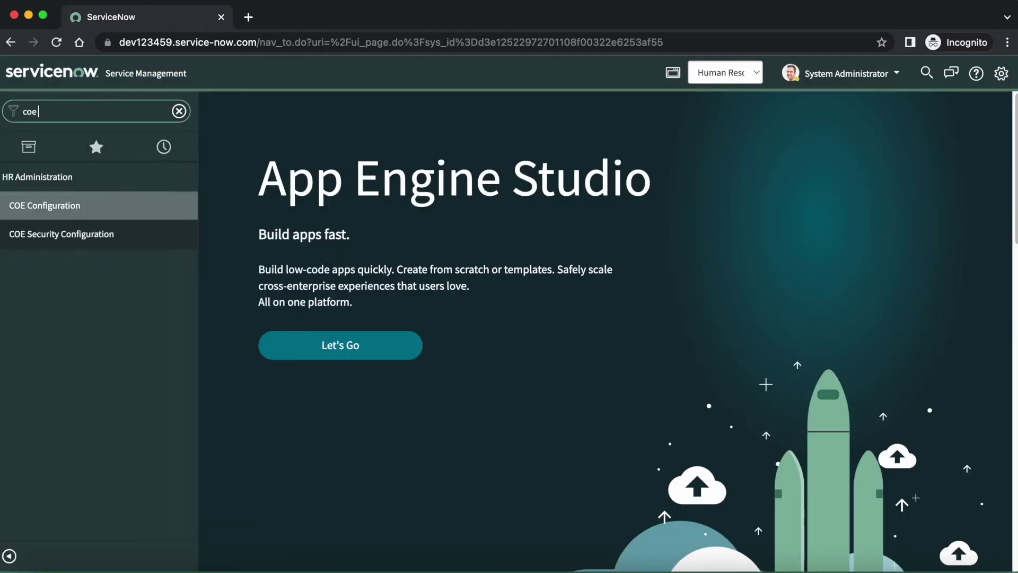
left_click(104, 204, "super")
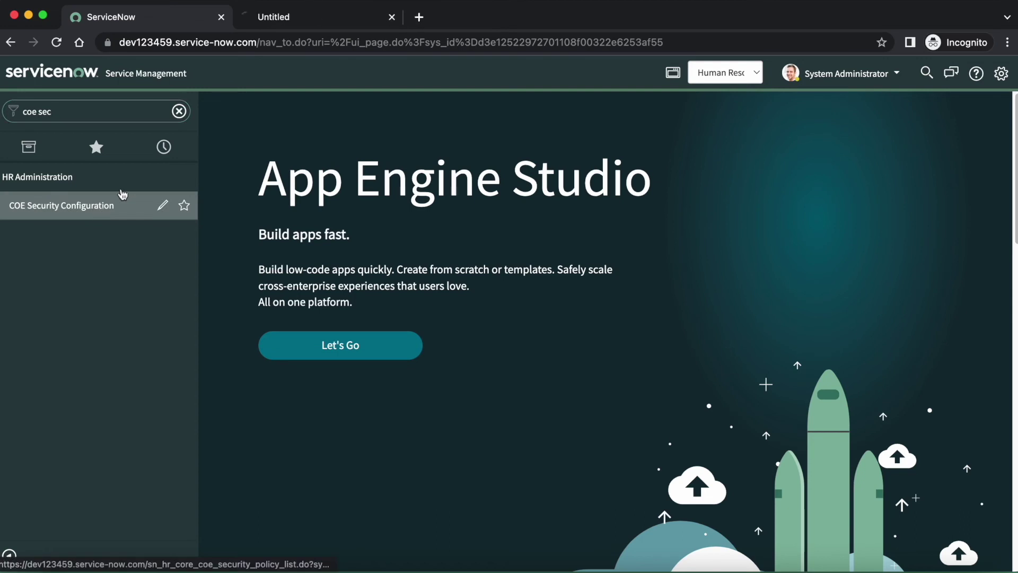
left_click(285, 19)
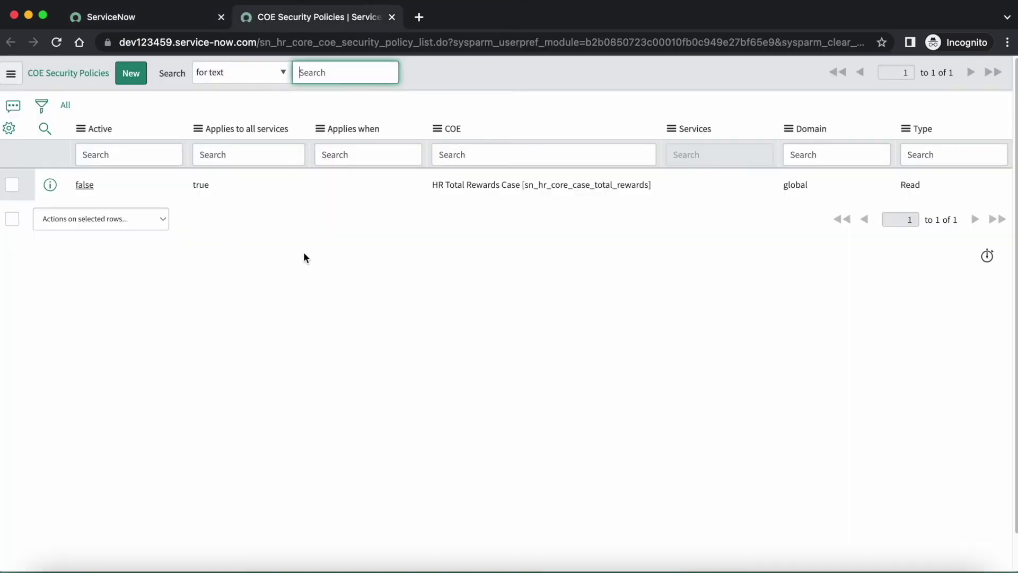
left_click(133, 76)
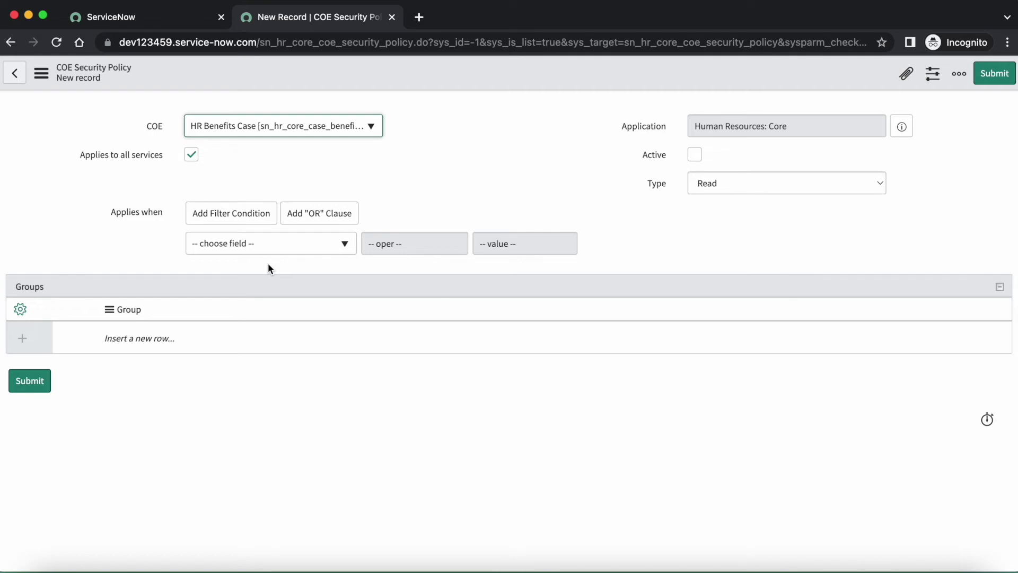
Turn off the policy's application to all services and set its COE to HR Total Rewards Case
left_click(192, 155)
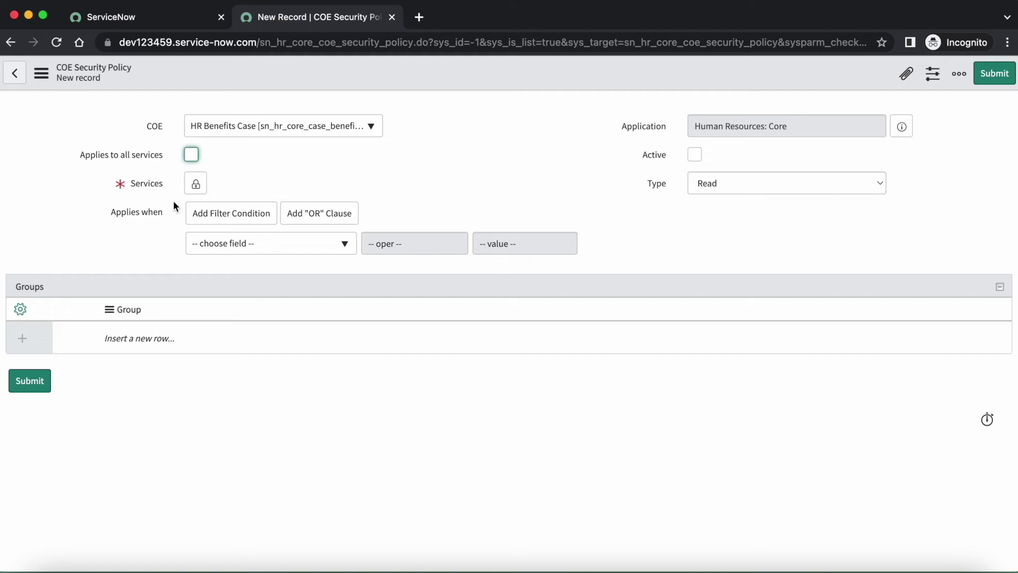
left_click(296, 130)
type("tot")
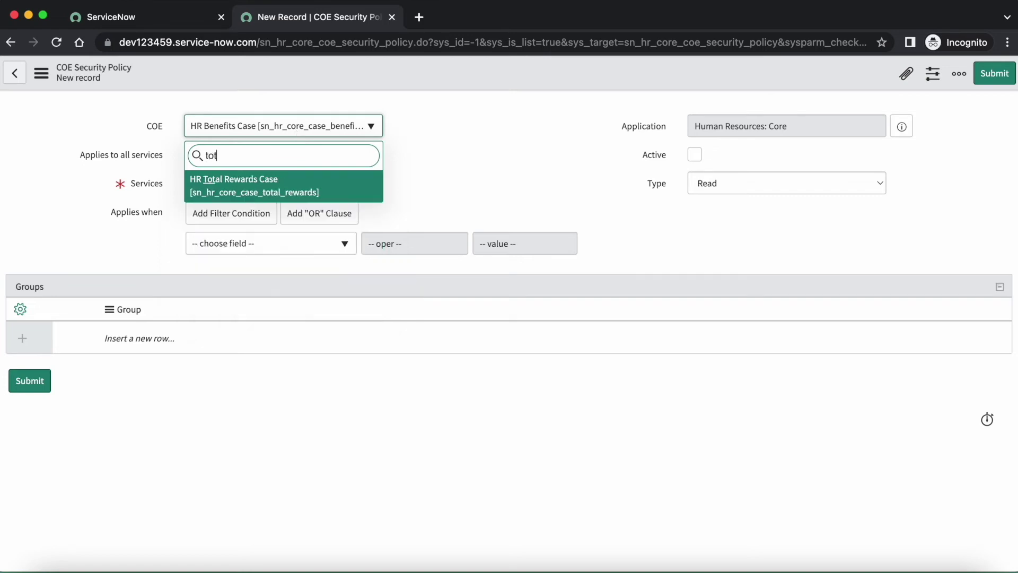
left_click(274, 192)
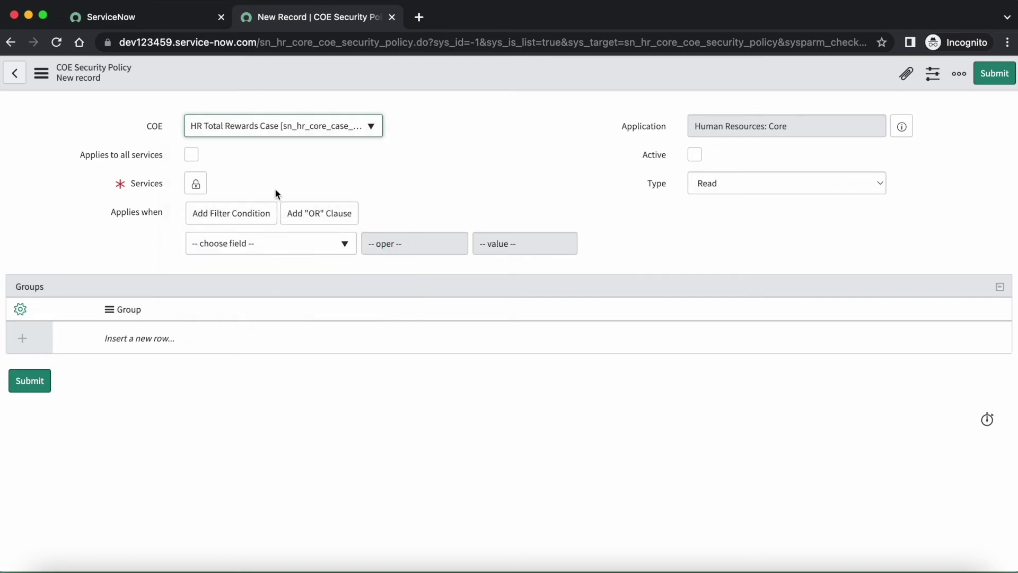
Limit the policy's services to Beneficiaries Add/Modify and make the policy active
left_click(196, 187)
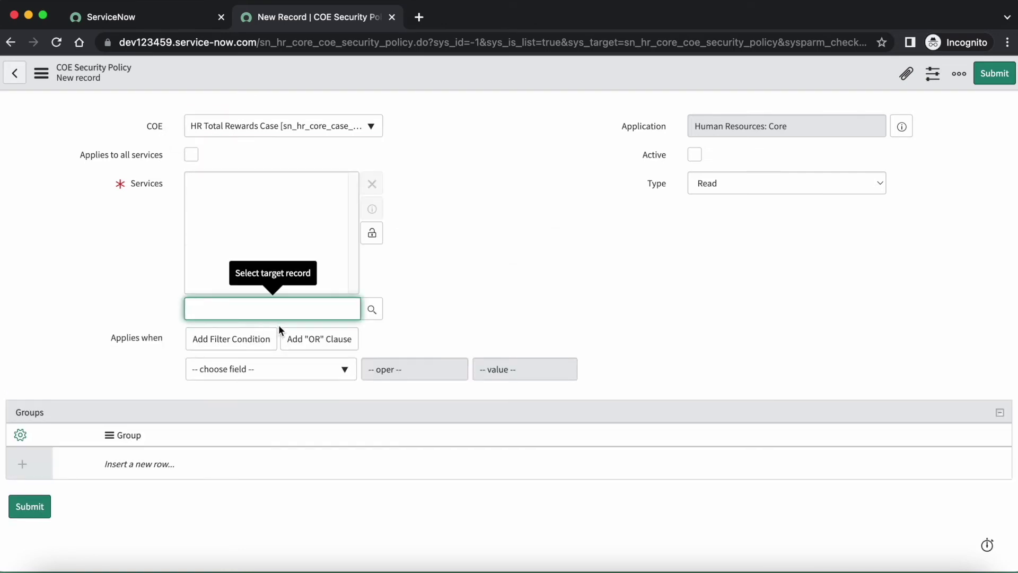
type("bene")
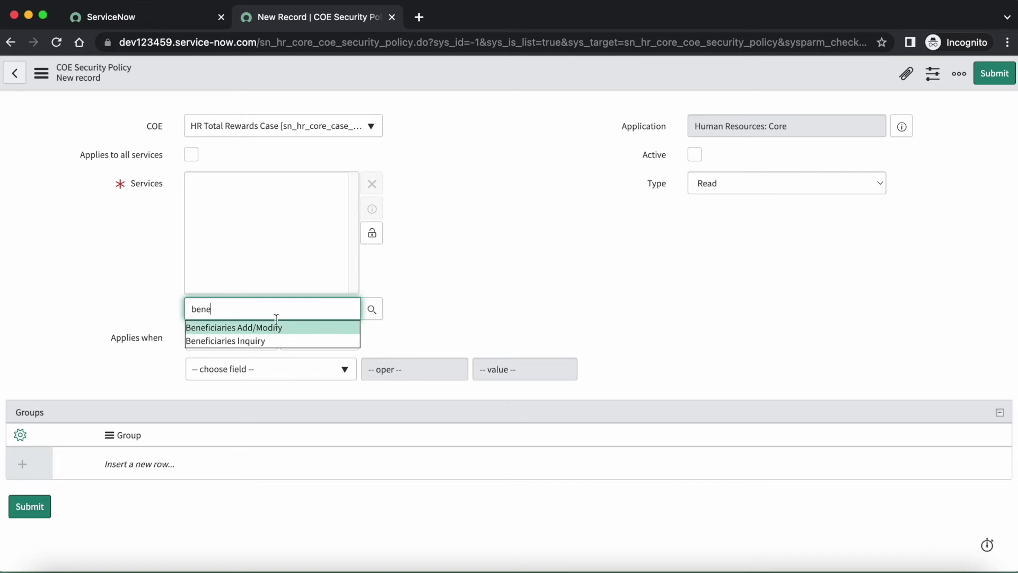
left_click(372, 233)
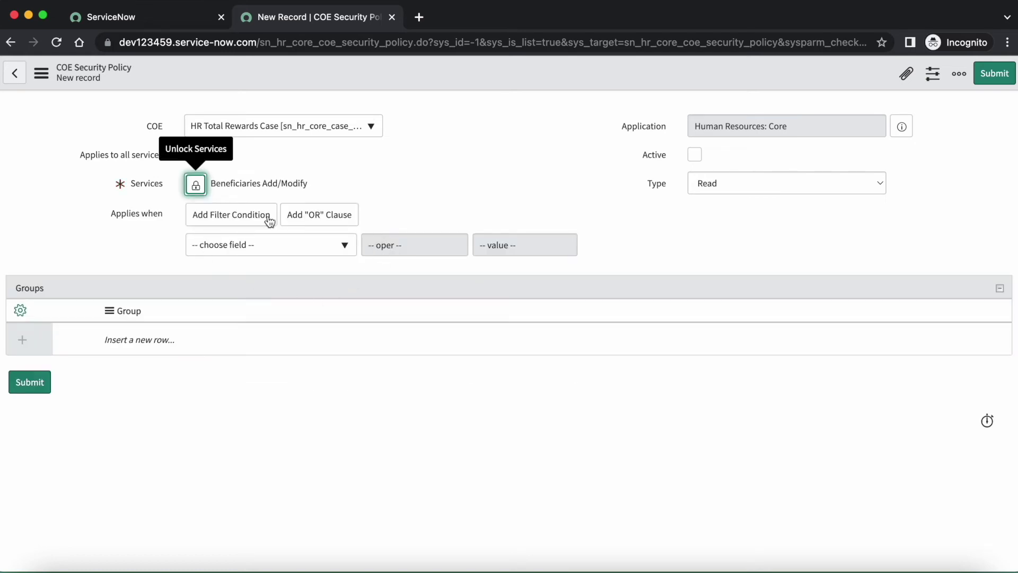
left_click(695, 156)
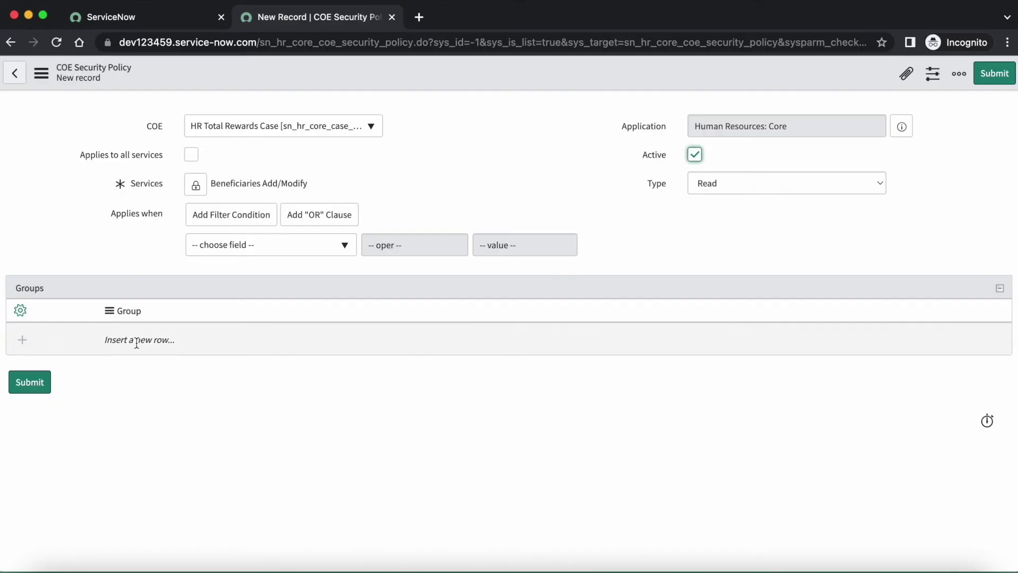
Add HR Tier 3 to the policy's groups and save the record without leaving it
left_click(137, 342)
type("tier")
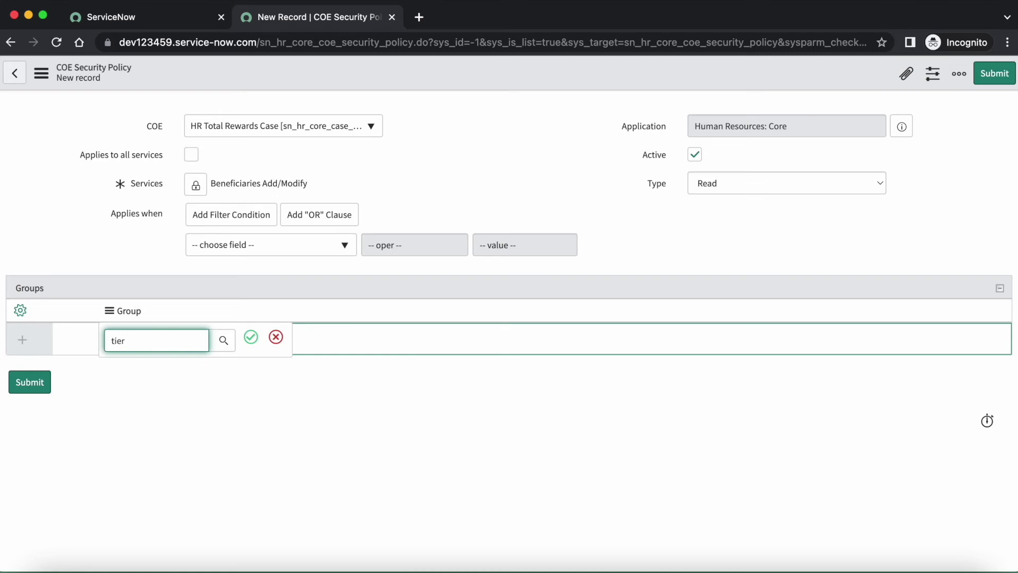
key("BackSpace")
key("BackSpace")
key("BackSpace")
key("BackSpace")
type("hr ti")
left_click(143, 399)
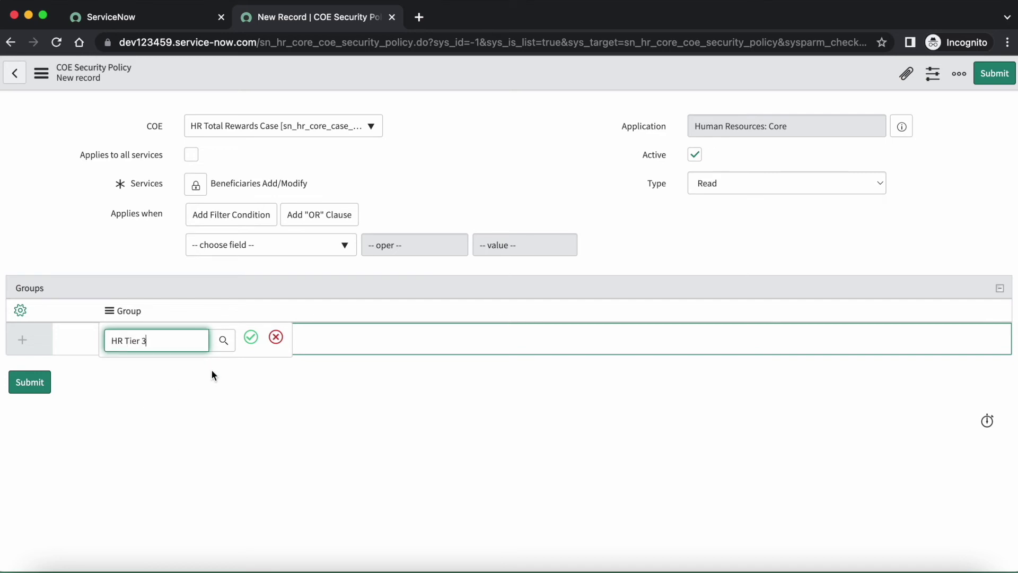
left_click(250, 344)
right_click(456, 75)
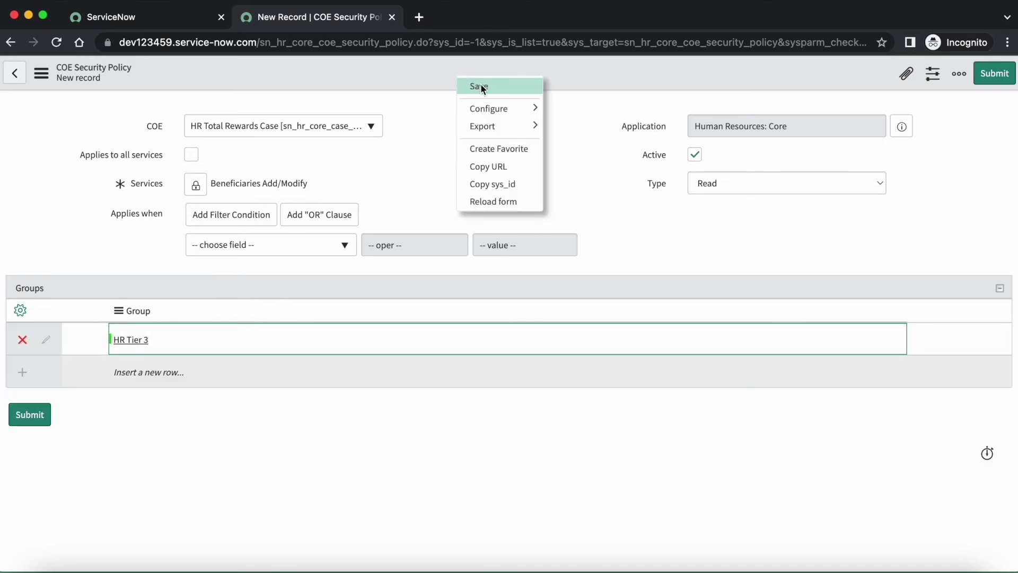
left_click(480, 86)
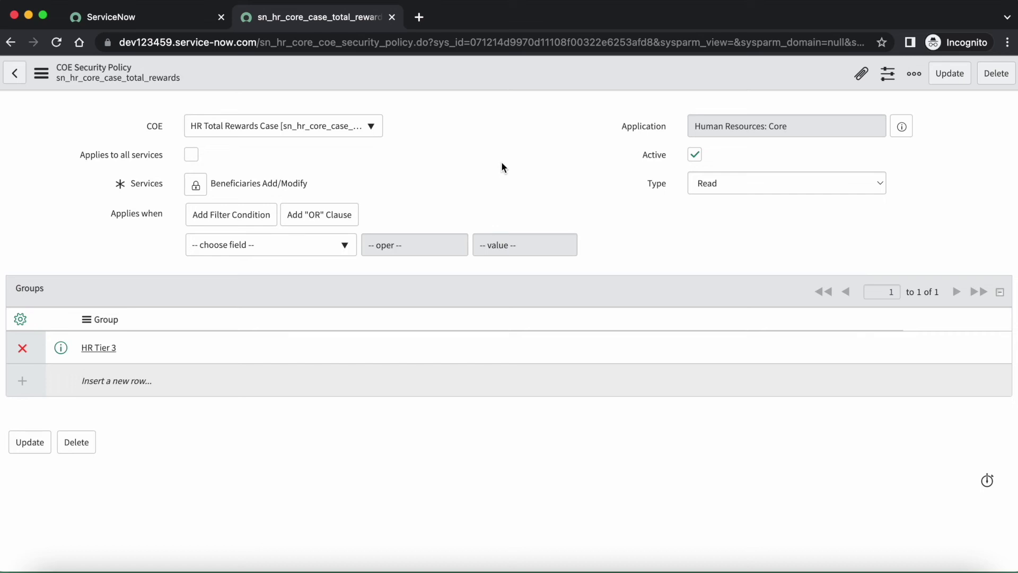
Go back to the main ServiceNow browser tab and impersonate Test User
left_click(174, 22)
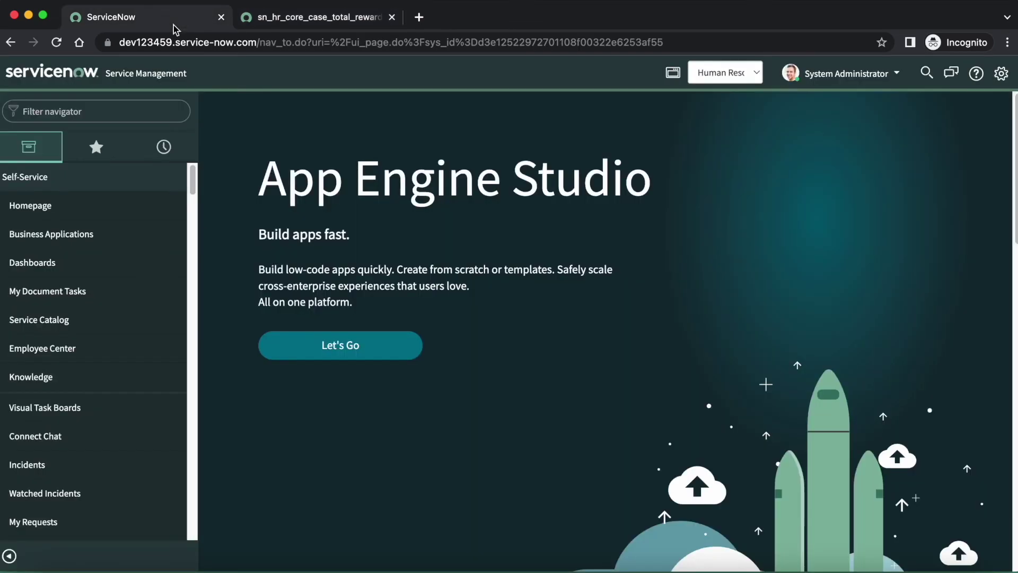
left_click(840, 80)
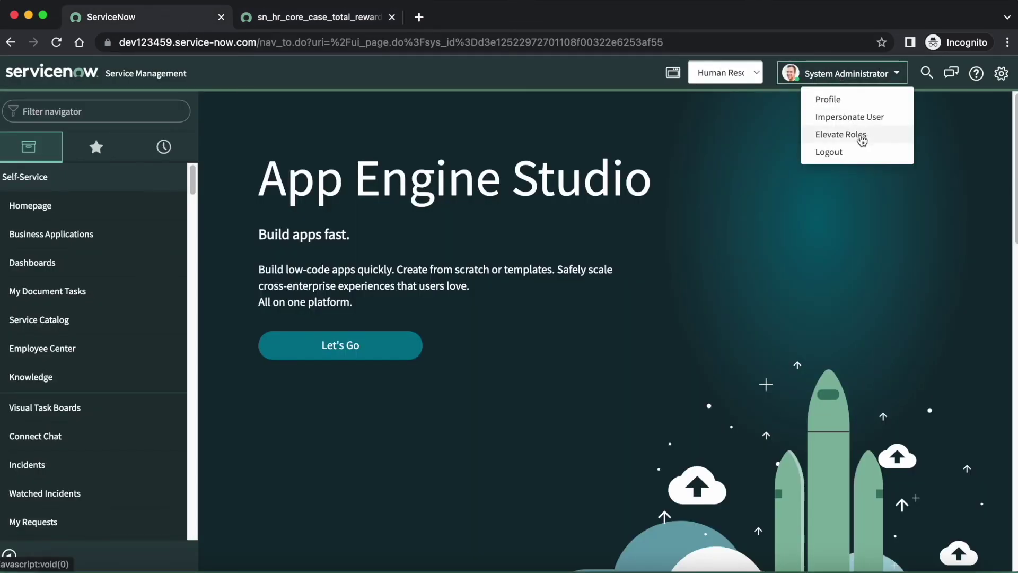
left_click(865, 121)
left_click(520, 130)
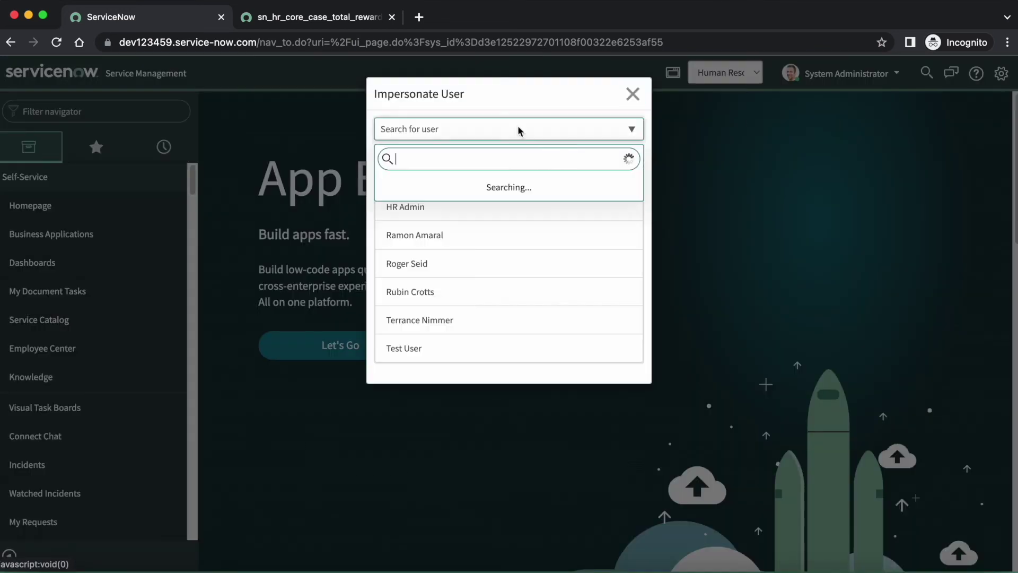
type("test")
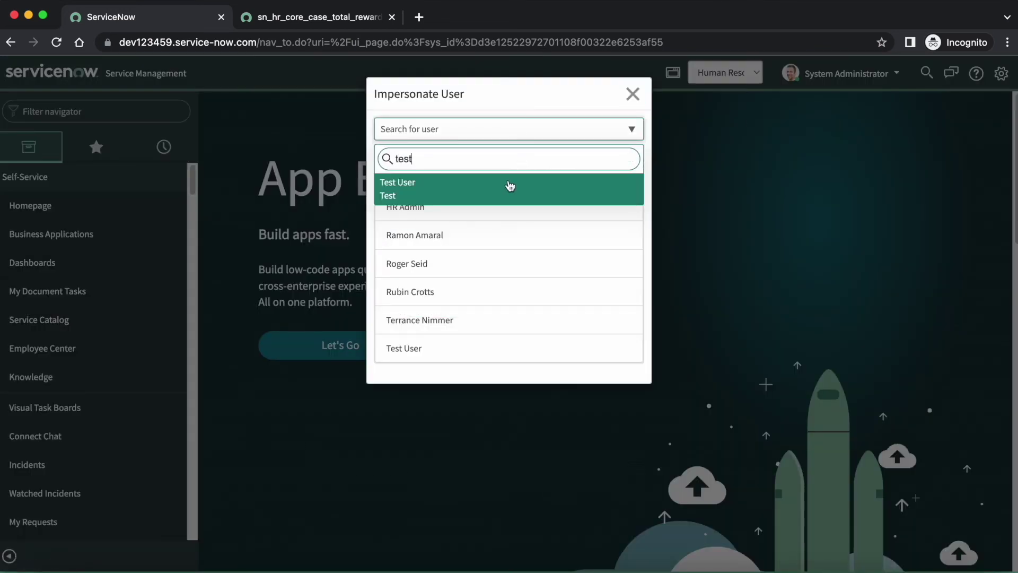
left_click(509, 185)
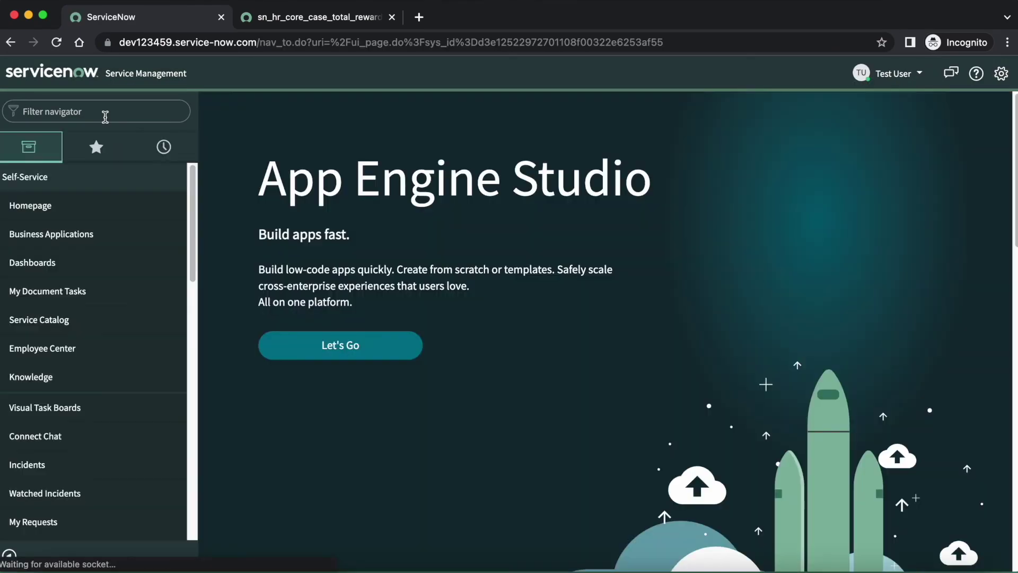
Filter the navigator for "tota" and view the Total Rewards Cases list in a new browser tab
left_click(105, 116)
type("tota")
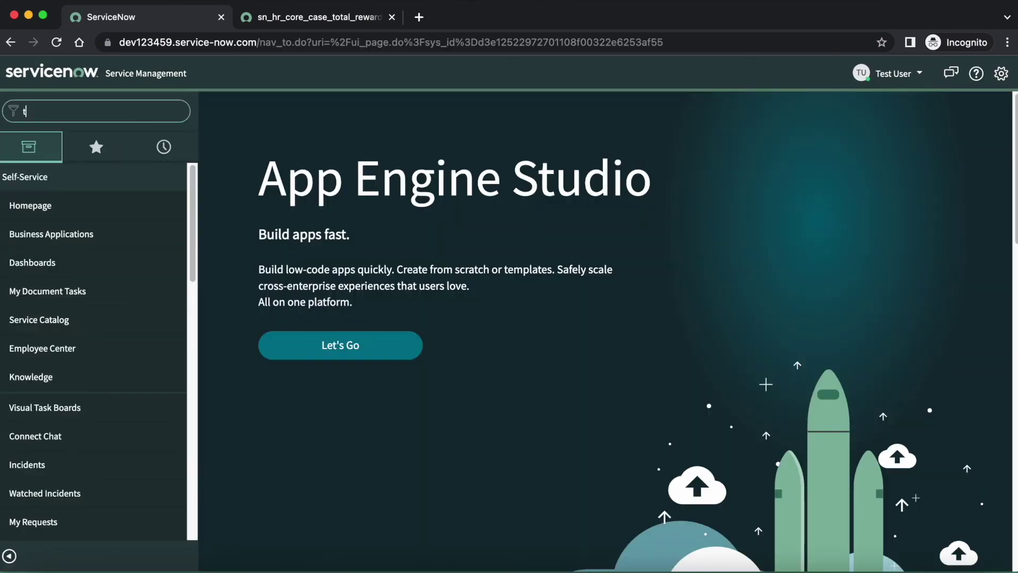
left_click(61, 216, "super")
left_click(455, 27)
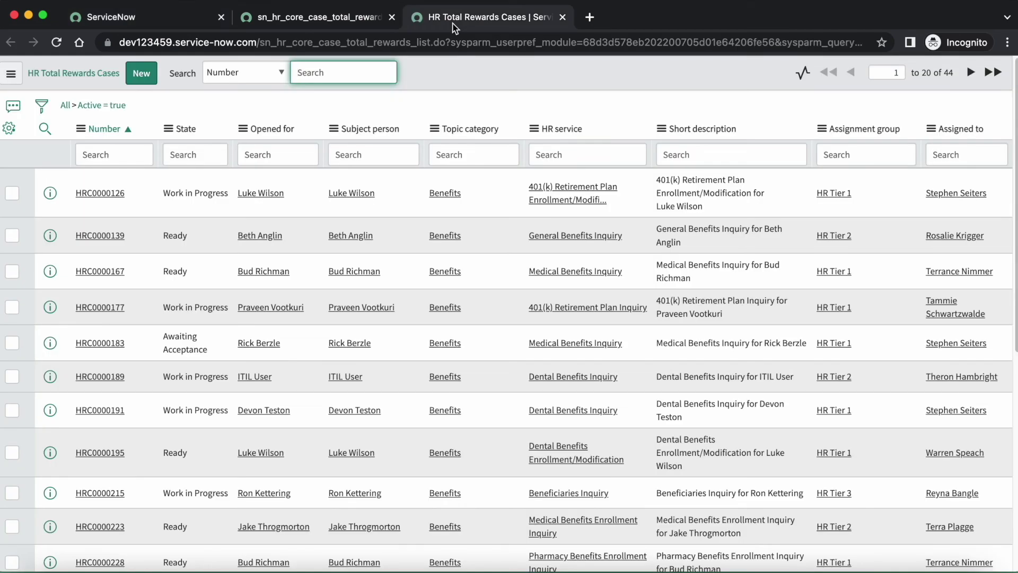
Copy the service name Beneficiaries Add/Modify from the COE security policy record
left_click(309, 18)
left_click_drag(314, 182, 250, 183)
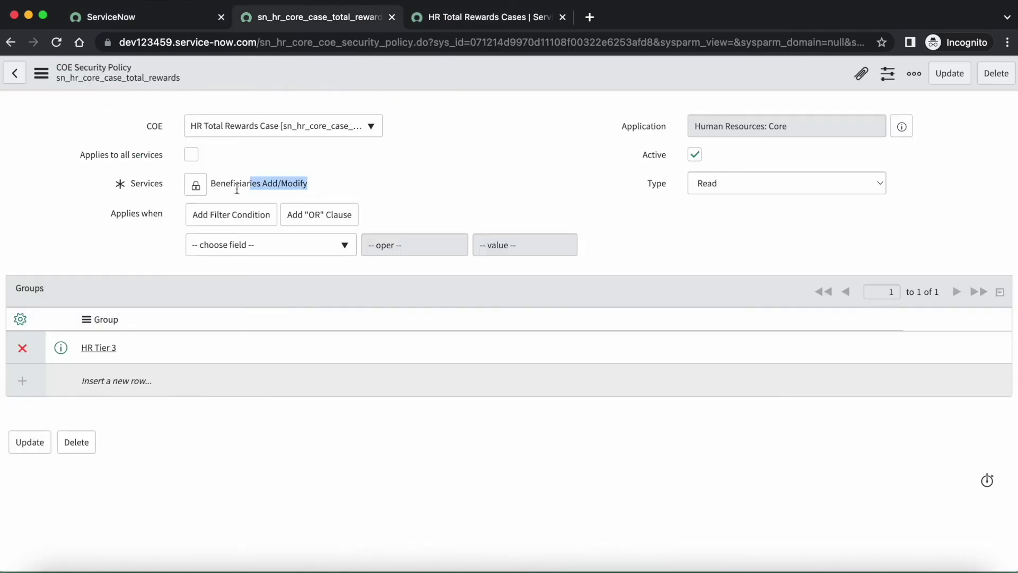
triple_click(215, 187)
right_click(222, 184)
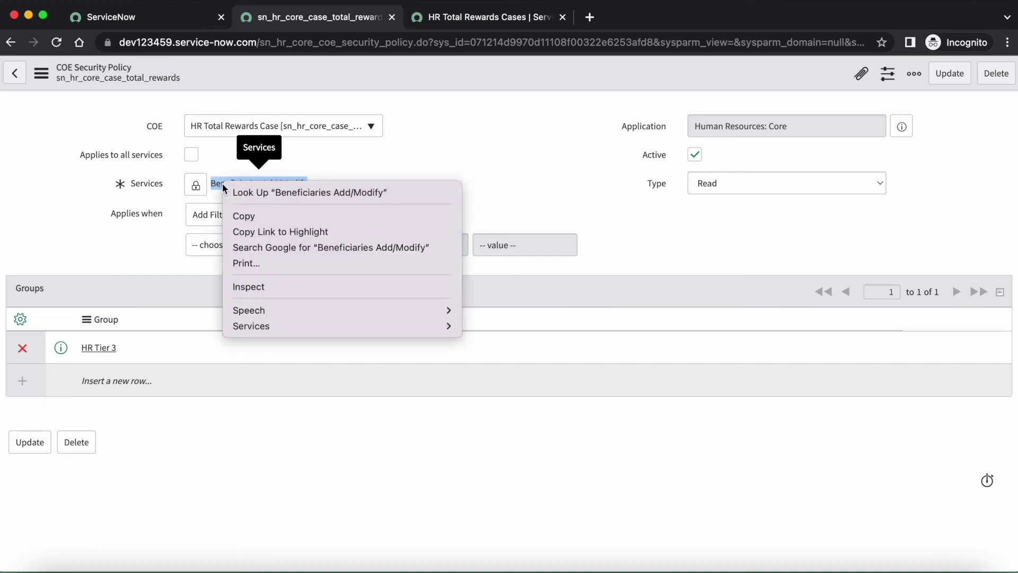
left_click(247, 215)
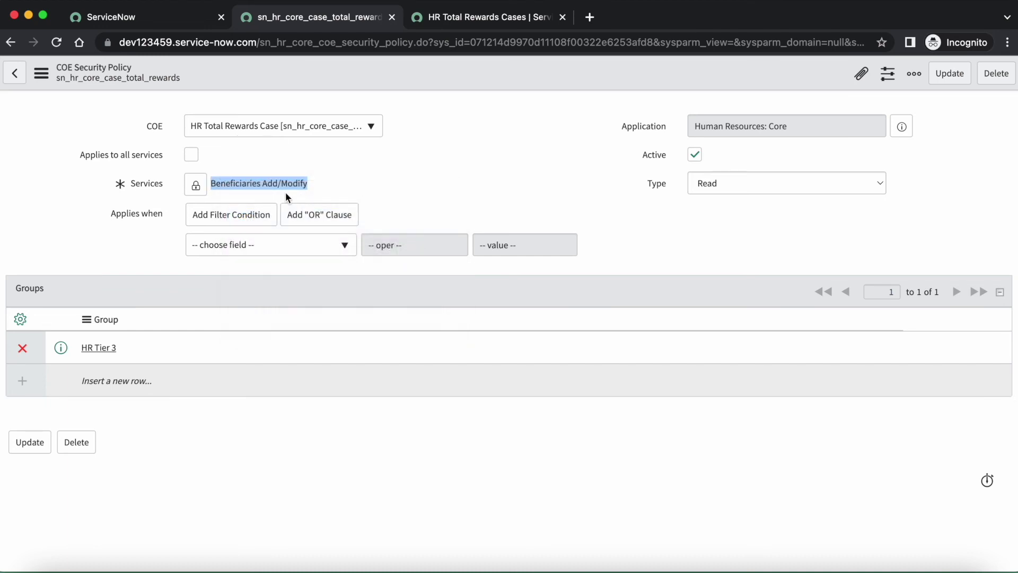
Filter the HR Total Rewards Cases list by HR service using the copied name Beneficiaries Add/Modify
left_click(465, 19)
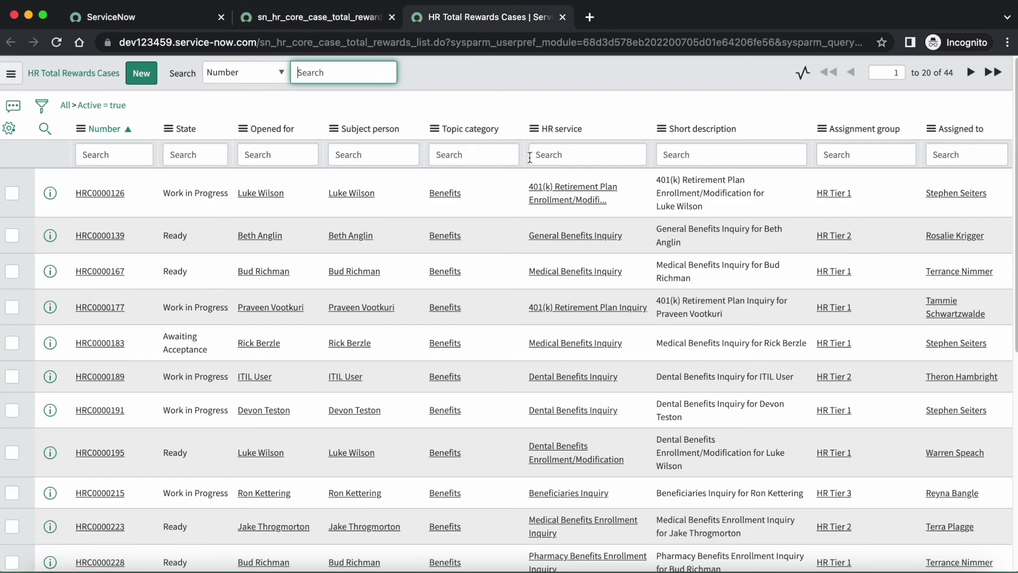
left_click(567, 156)
key("super+v")
key("Return")
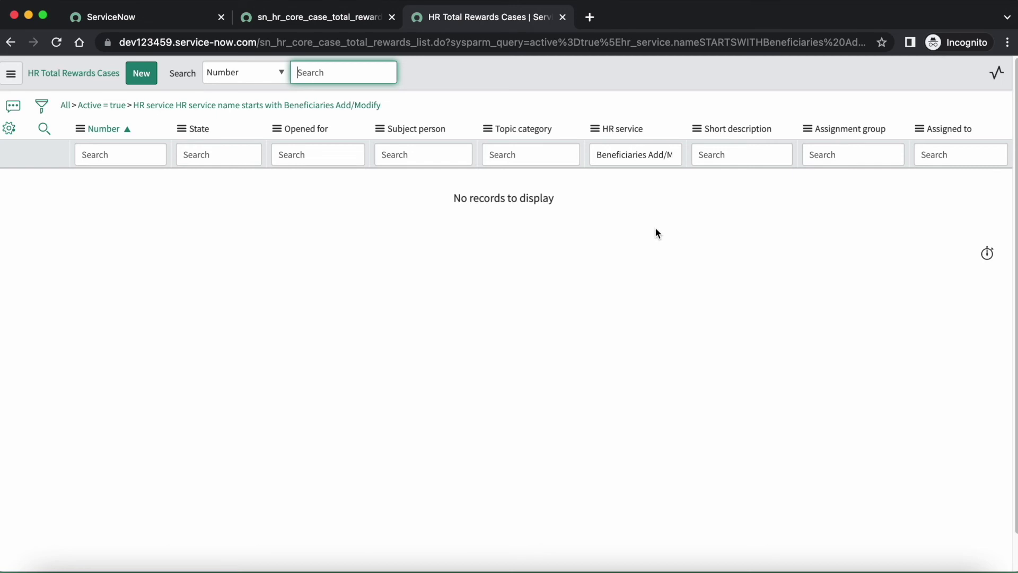
Impersonate the second user, found by first name, and reload the cases list filtered by Beneficiaries Add/Modify
left_click(175, 21)
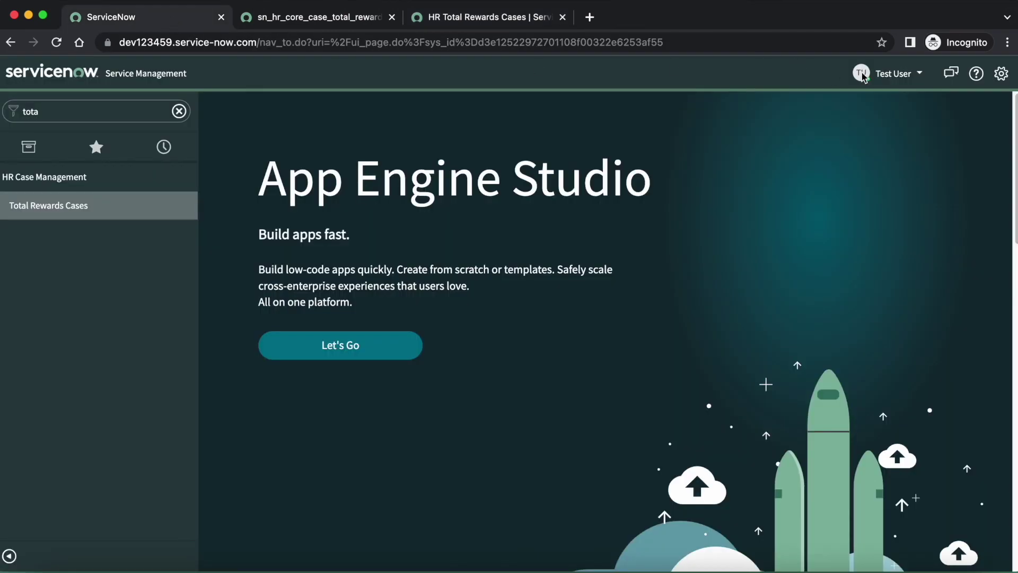
left_click(911, 80)
left_click(872, 136)
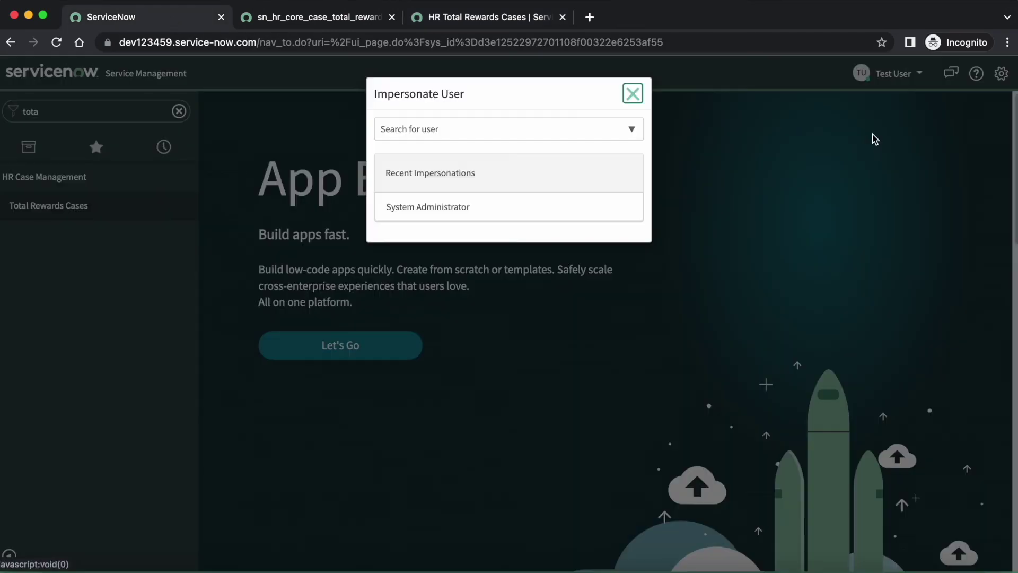
left_click(409, 130)
type("rubin")
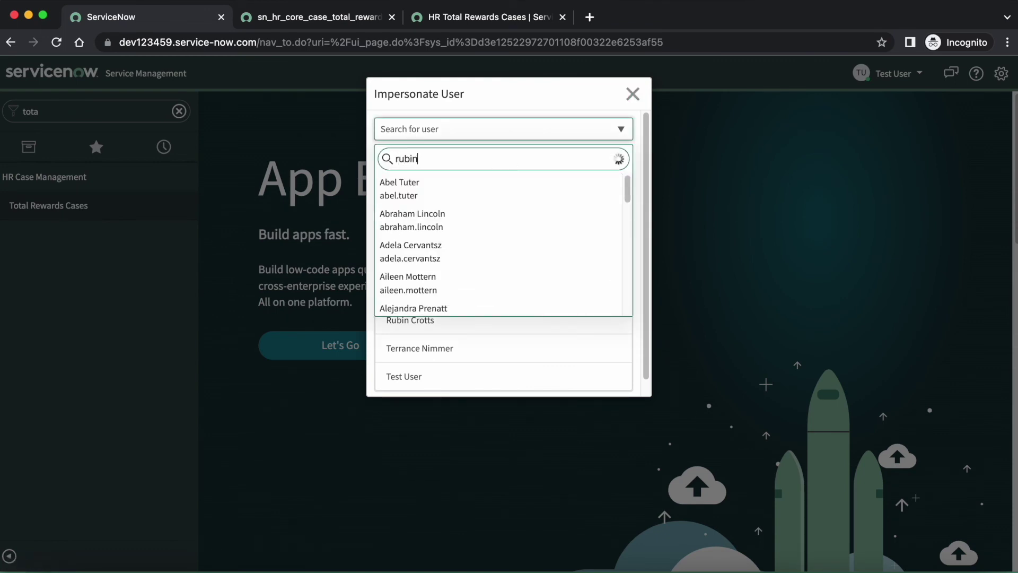
left_click(421, 183)
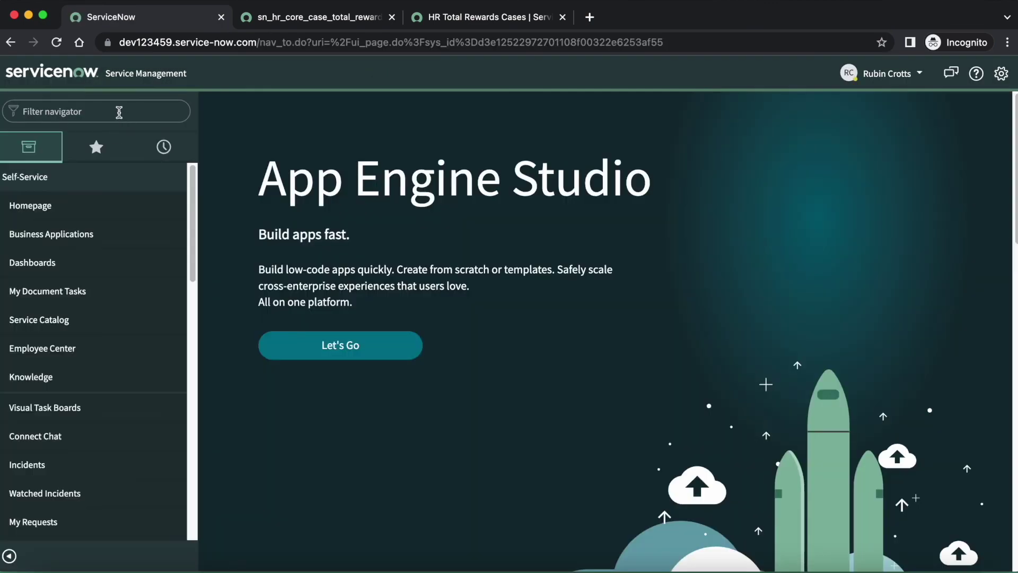
left_click(462, 25)
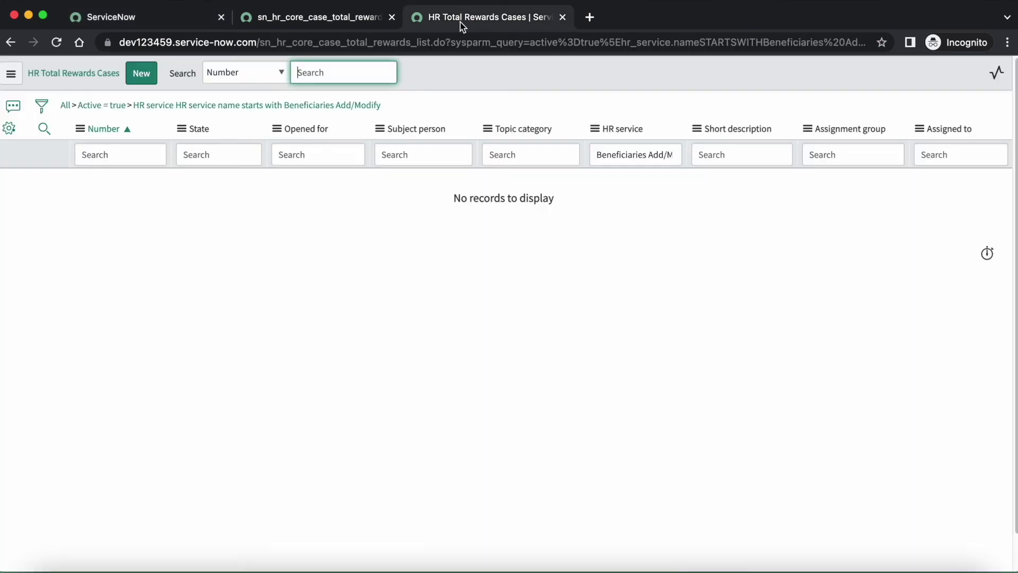
left_click(367, 109)
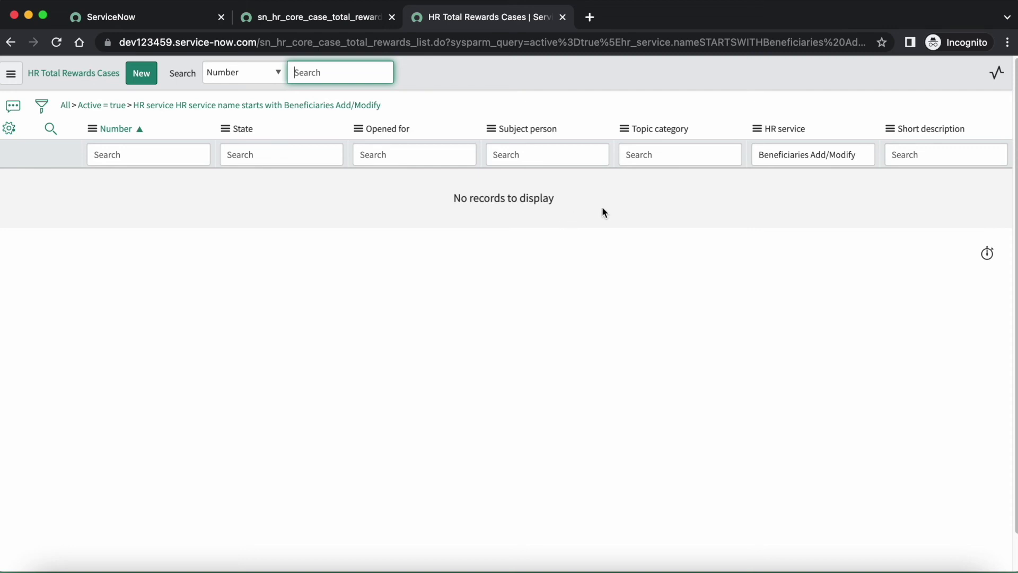
Impersonate the recent user listed directly below HR Admin and rerun the Beneficiaries Add/Modify filter on the cases list
left_click(161, 17)
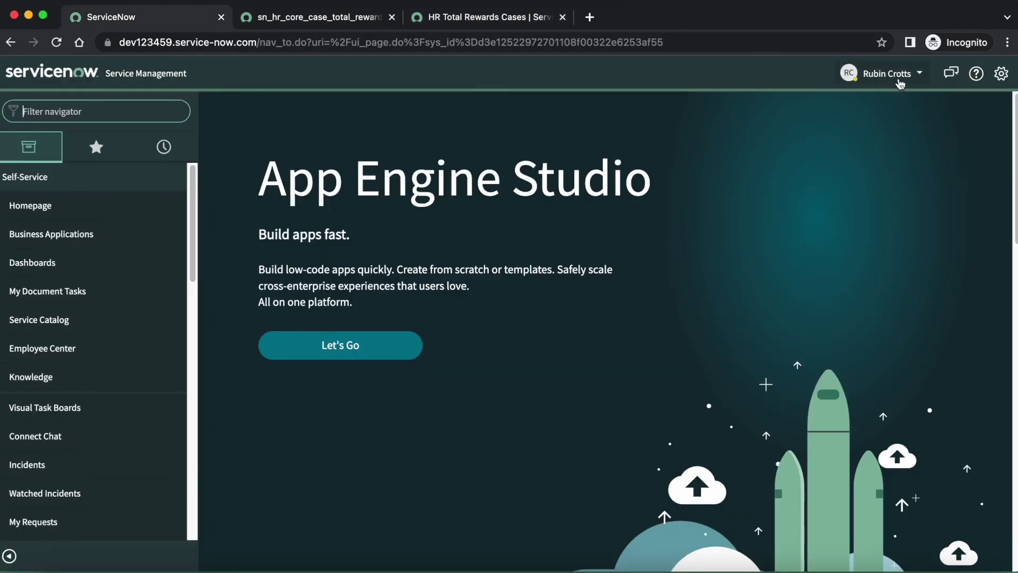
left_click(880, 74)
left_click(881, 135)
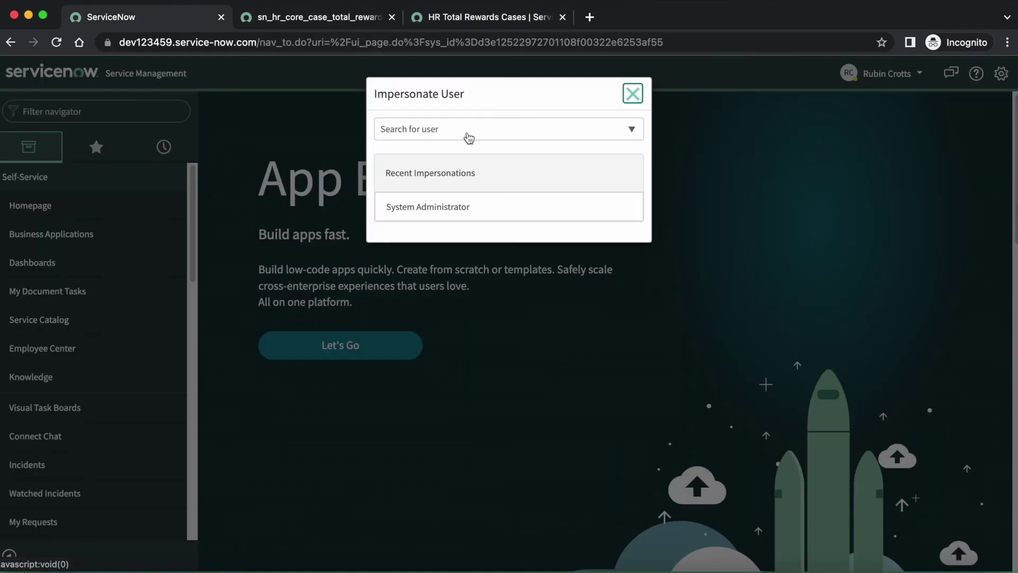
left_click(424, 264)
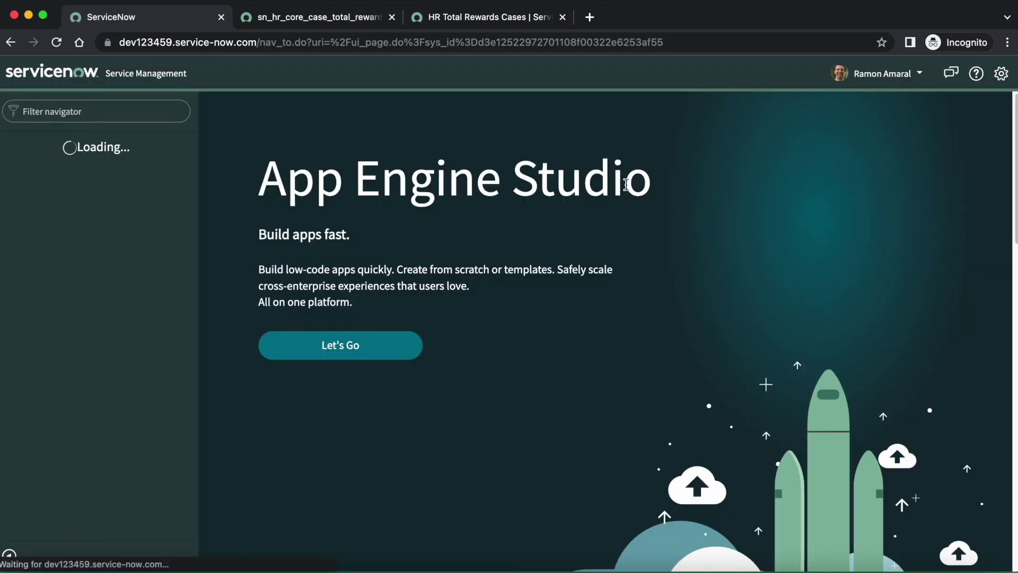
left_click(461, 21)
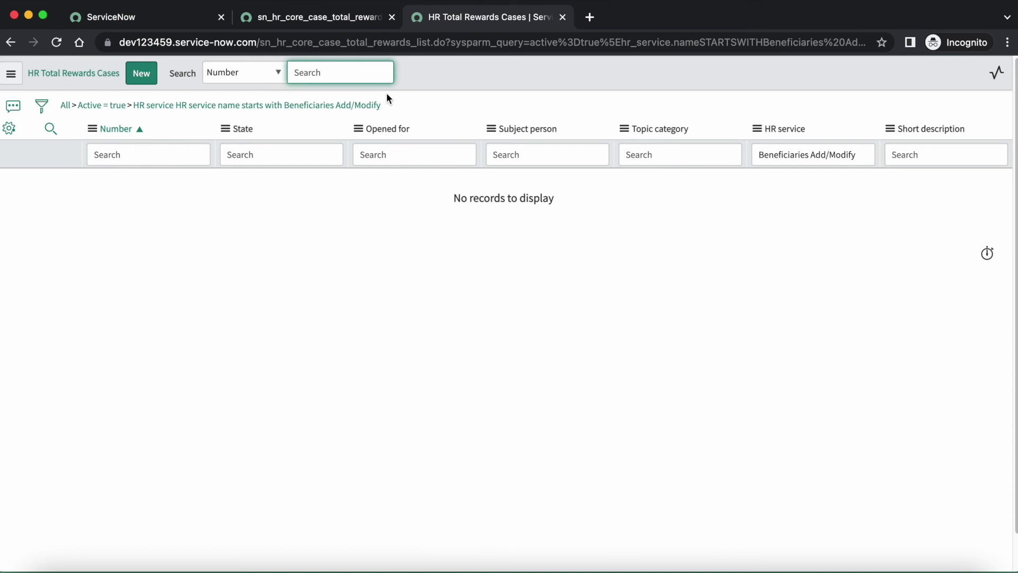
left_click(366, 105)
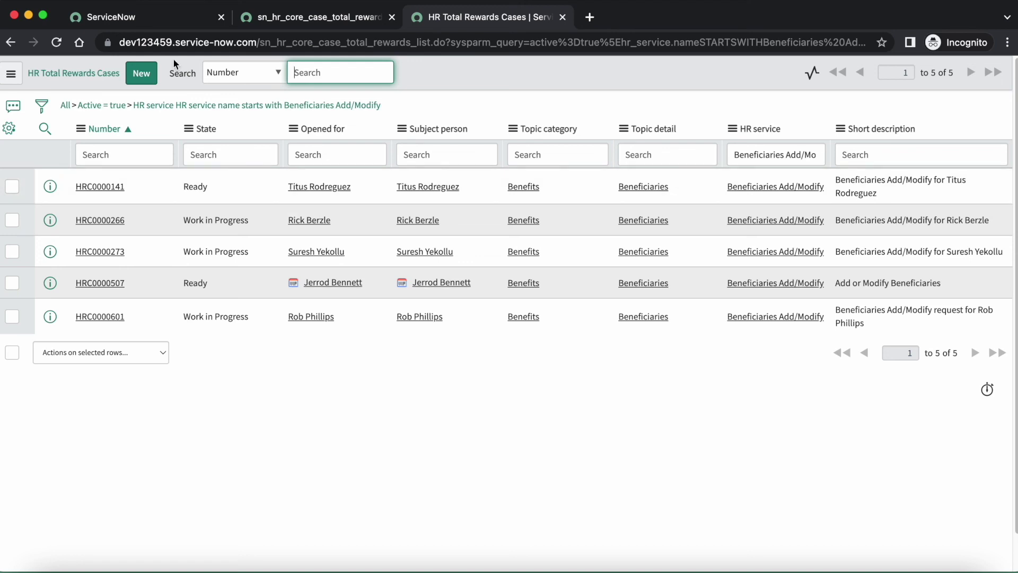
Impersonate HR Admin and refresh the Total Rewards cases filtered by the Beneficiaries Add/Modify service
left_click(155, 23)
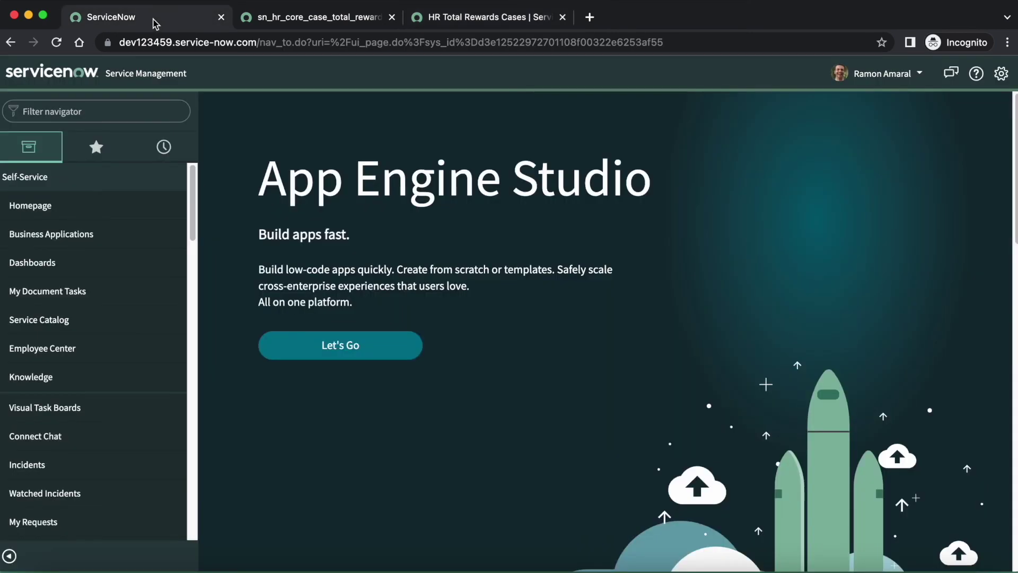
left_click(890, 77)
left_click(896, 133)
left_click(409, 130)
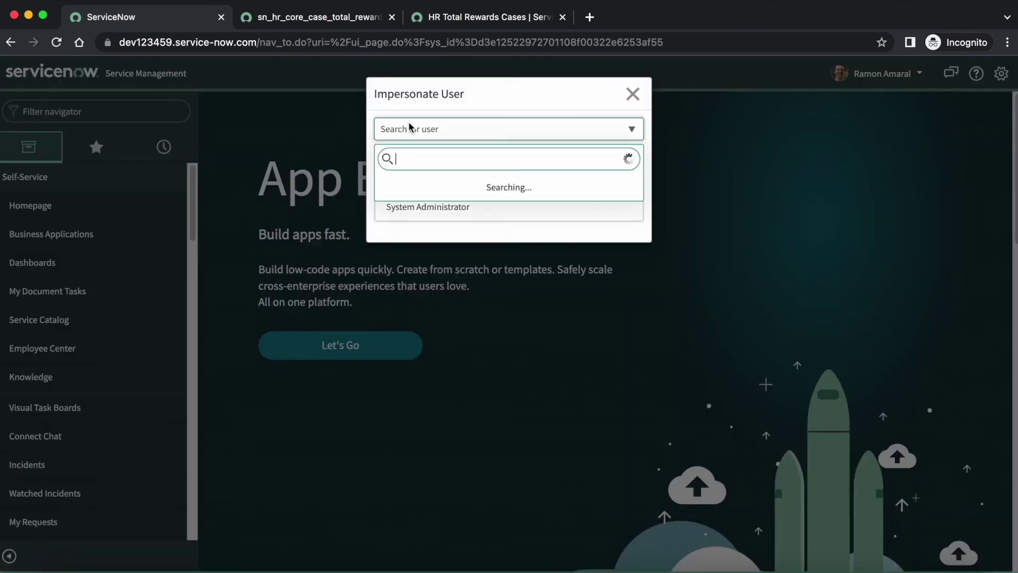
type("hr ad")
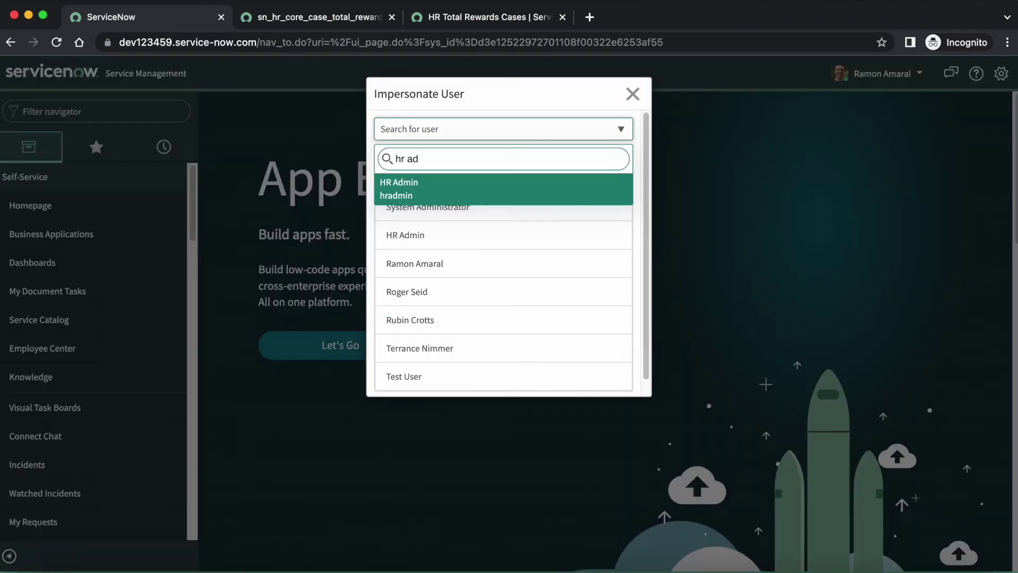
left_click(444, 197)
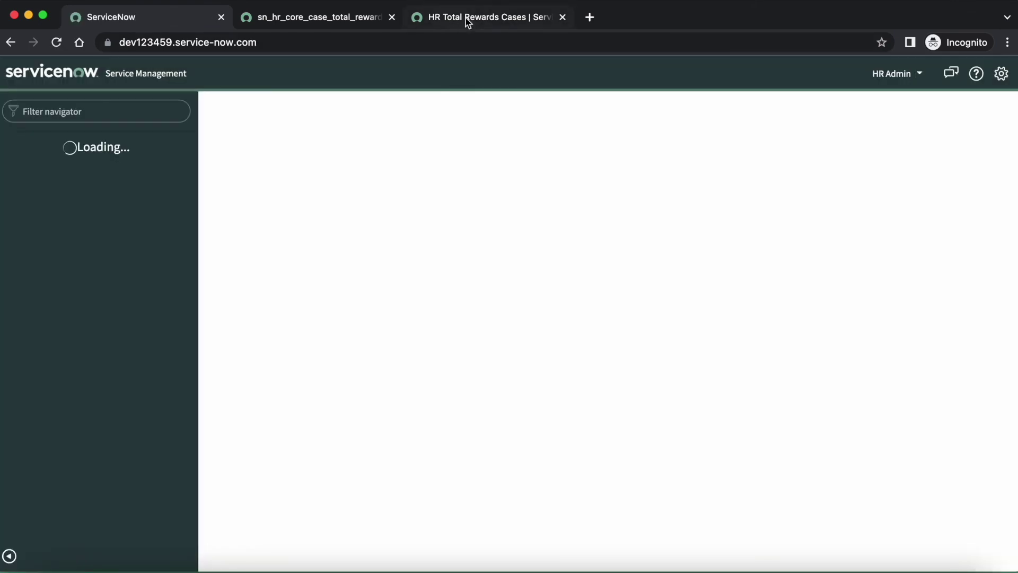
left_click(465, 18)
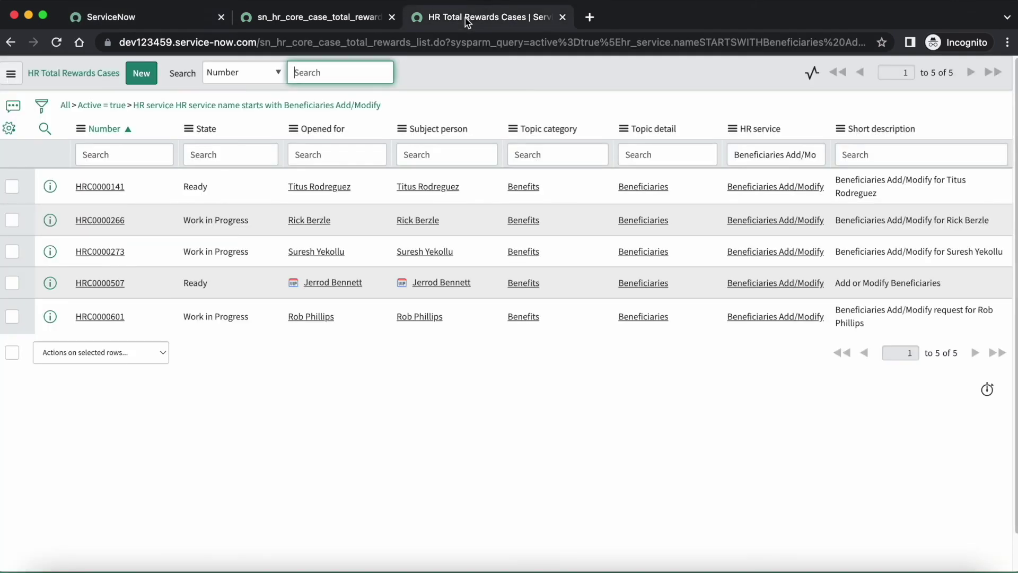
left_click(368, 108)
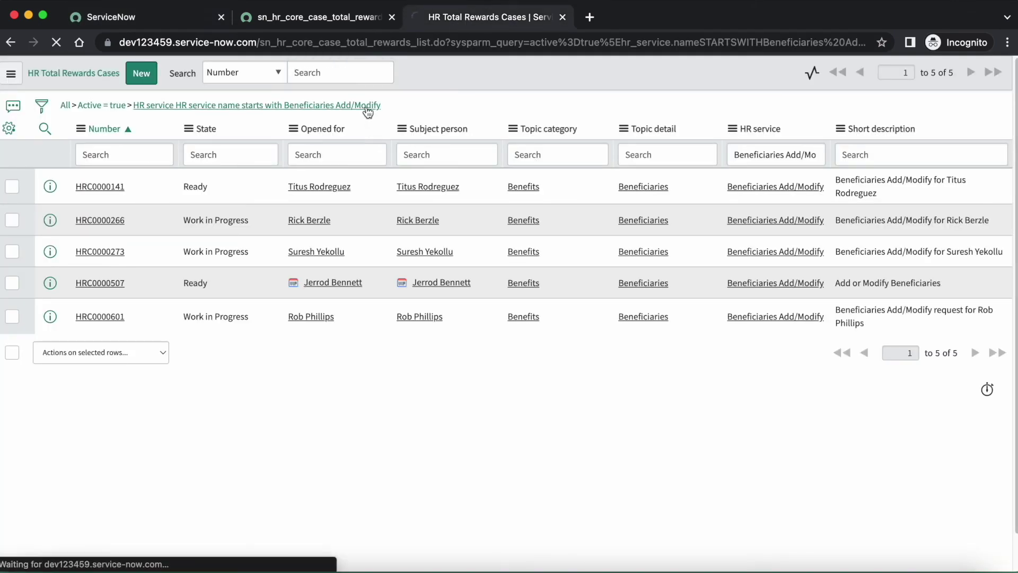